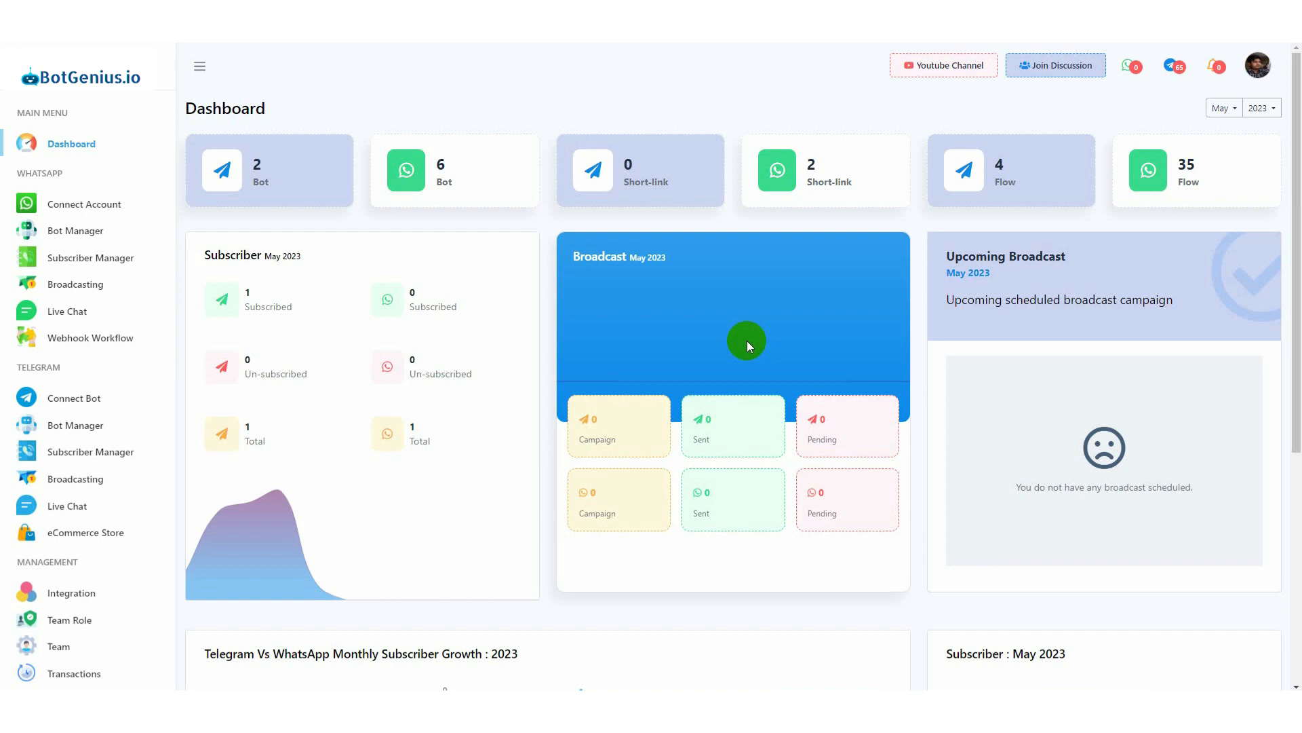
Open the Hello bot reply of the Chatbotzzz WhatsApp bot in the flow editor
click(80, 234)
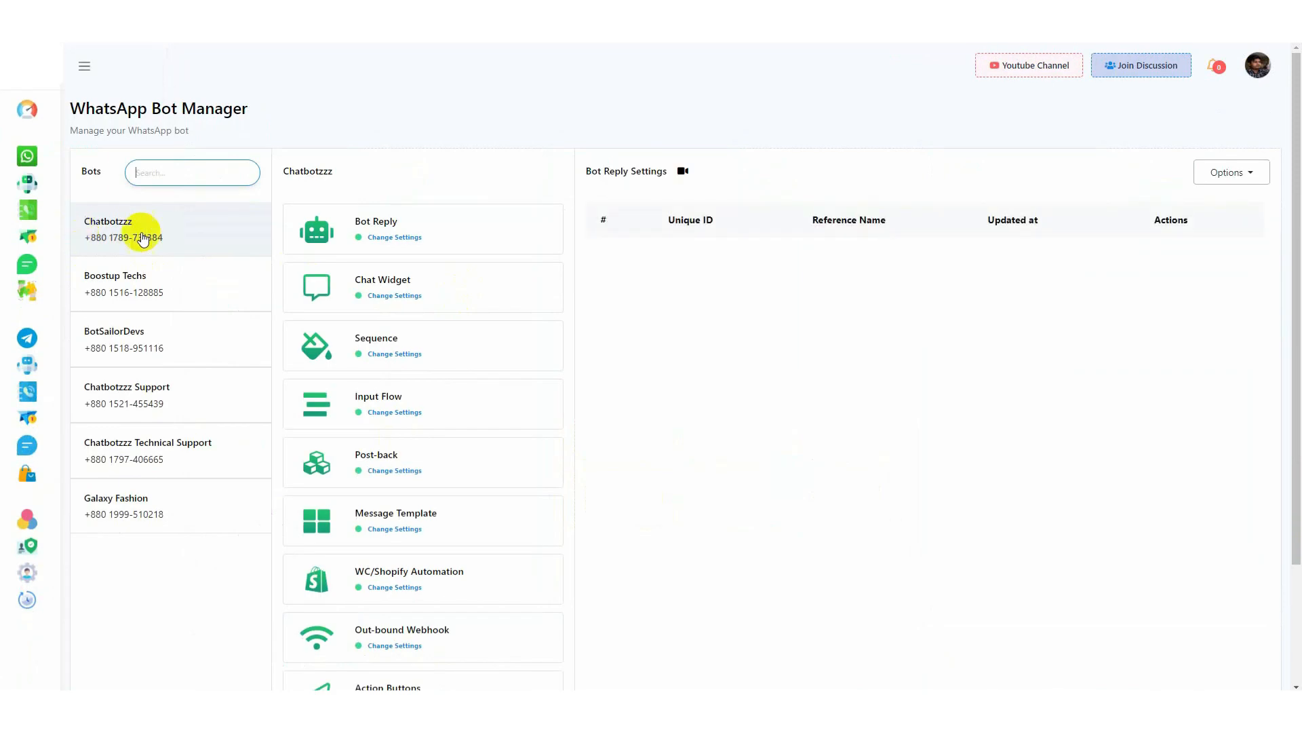
click(398, 237)
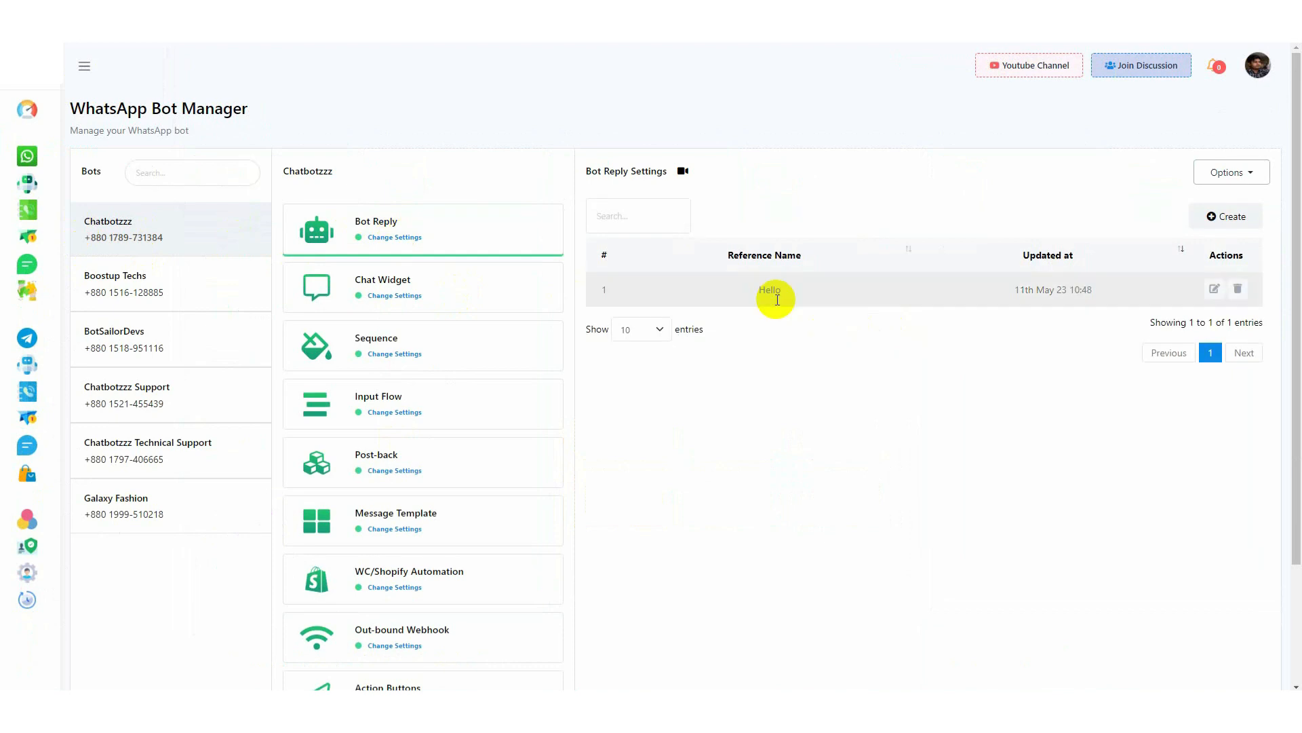
drag(760, 289, 795, 295)
click(1220, 289)
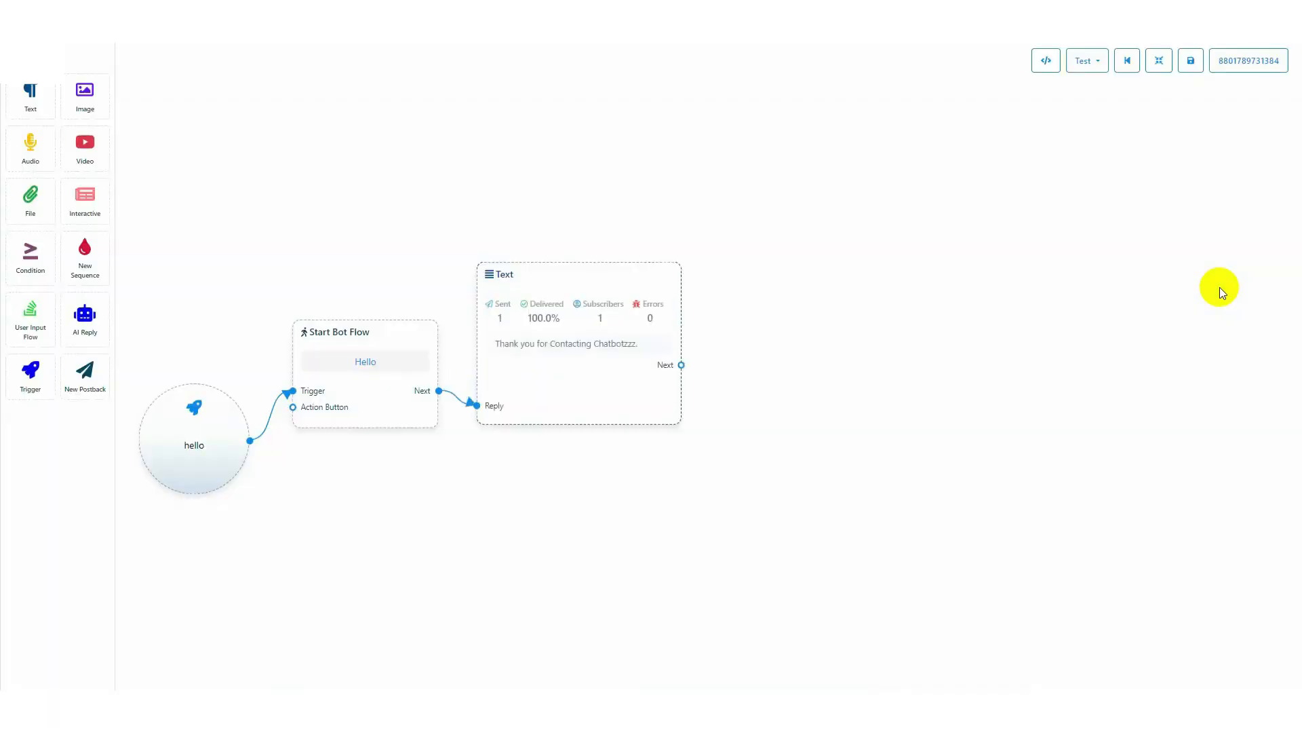
Add a User Input Flow block linked from the Text block's Next output, with a new input flow campaign named "Collect User data"
drag(32, 314, 747, 287)
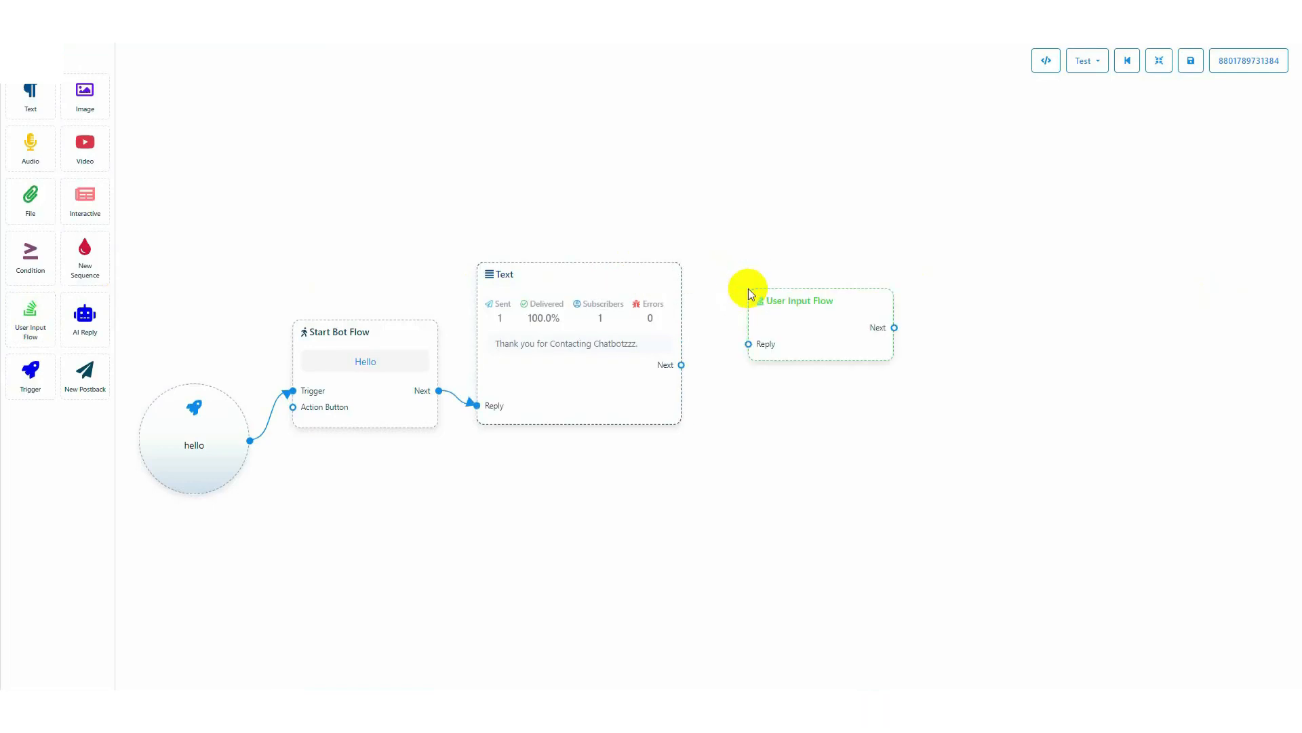
drag(677, 364, 752, 388)
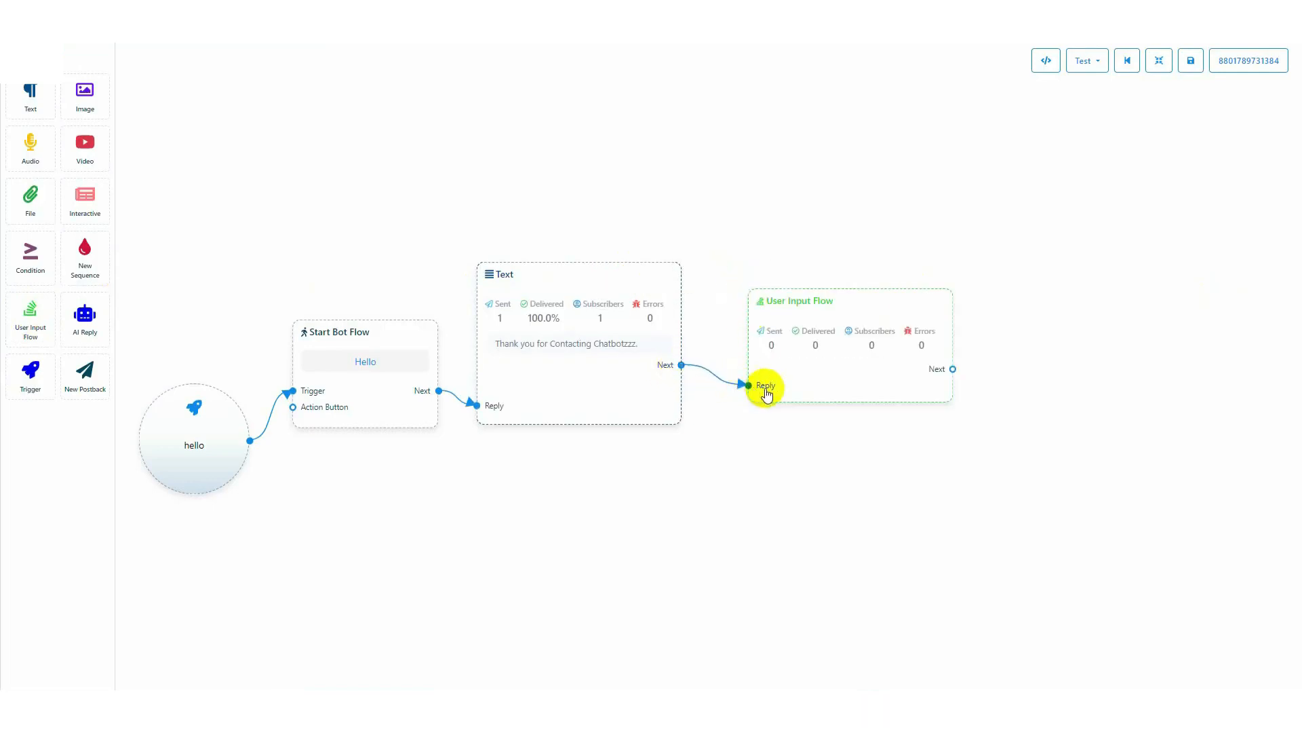
double_click(823, 353)
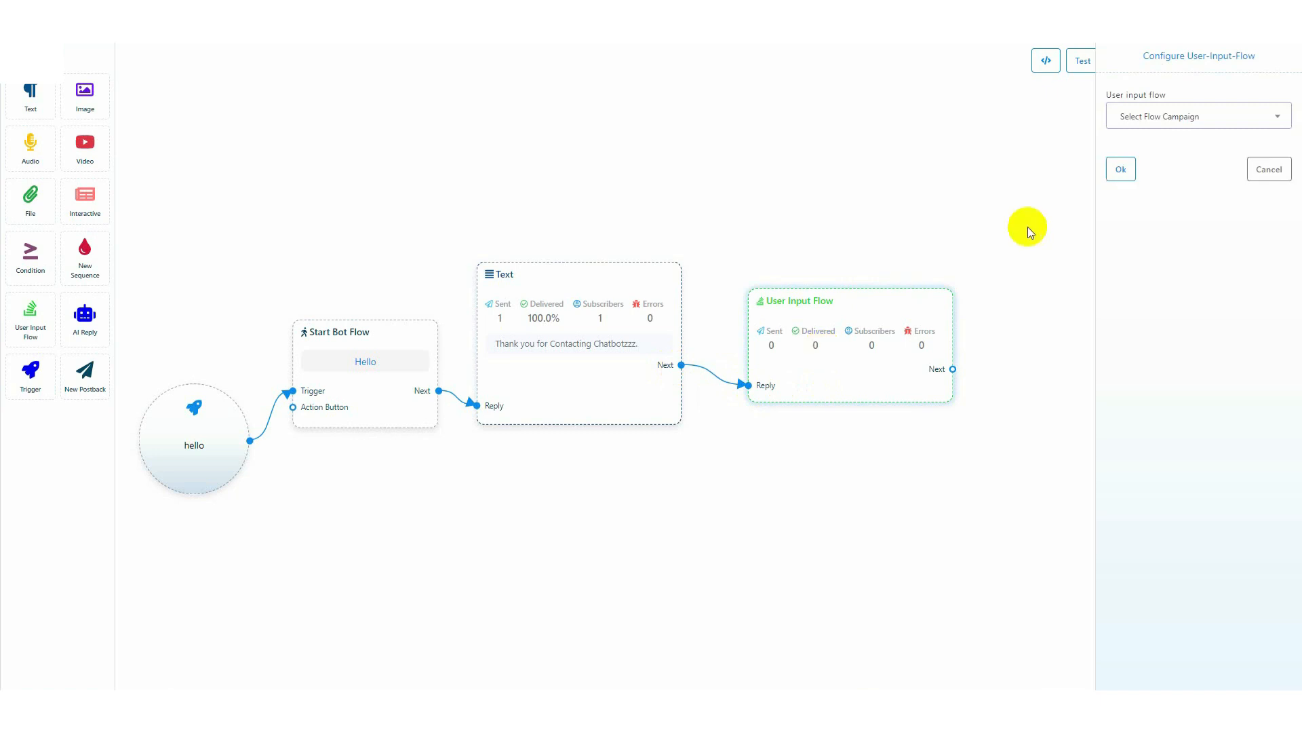
drag(1106, 94, 1175, 95)
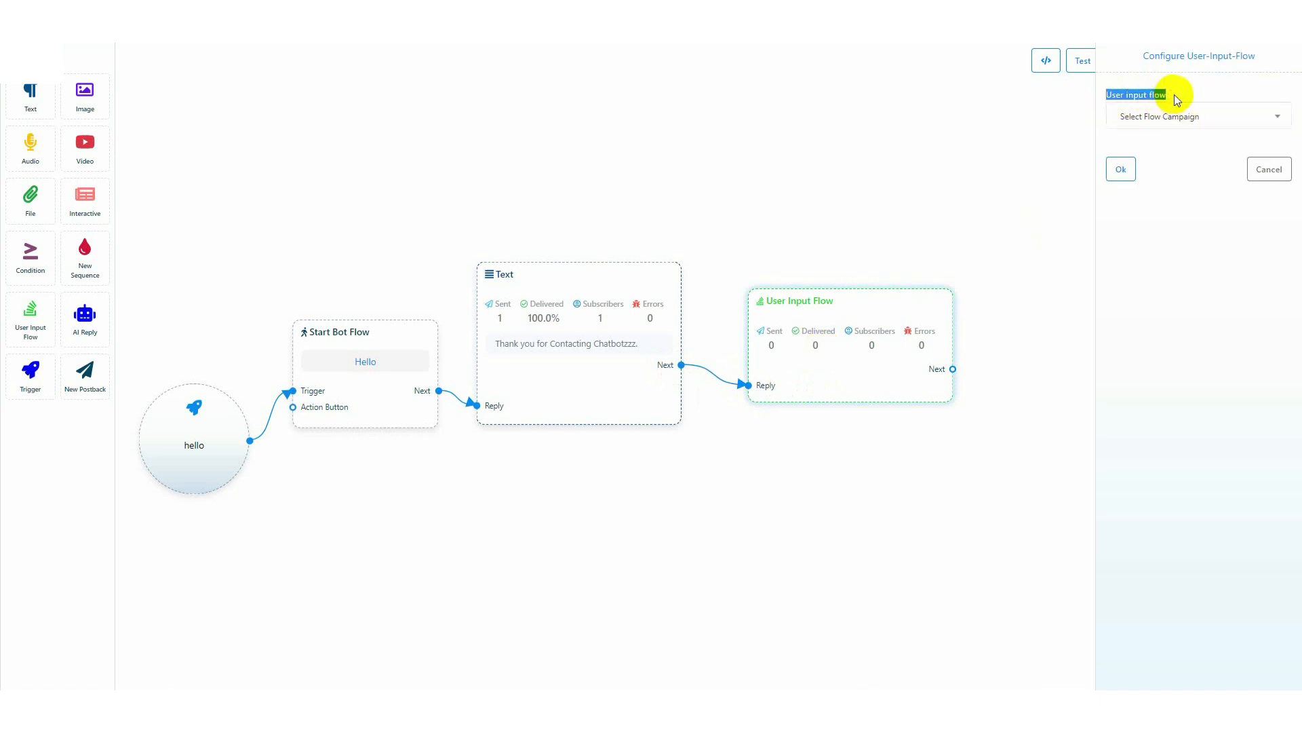
click(1196, 117)
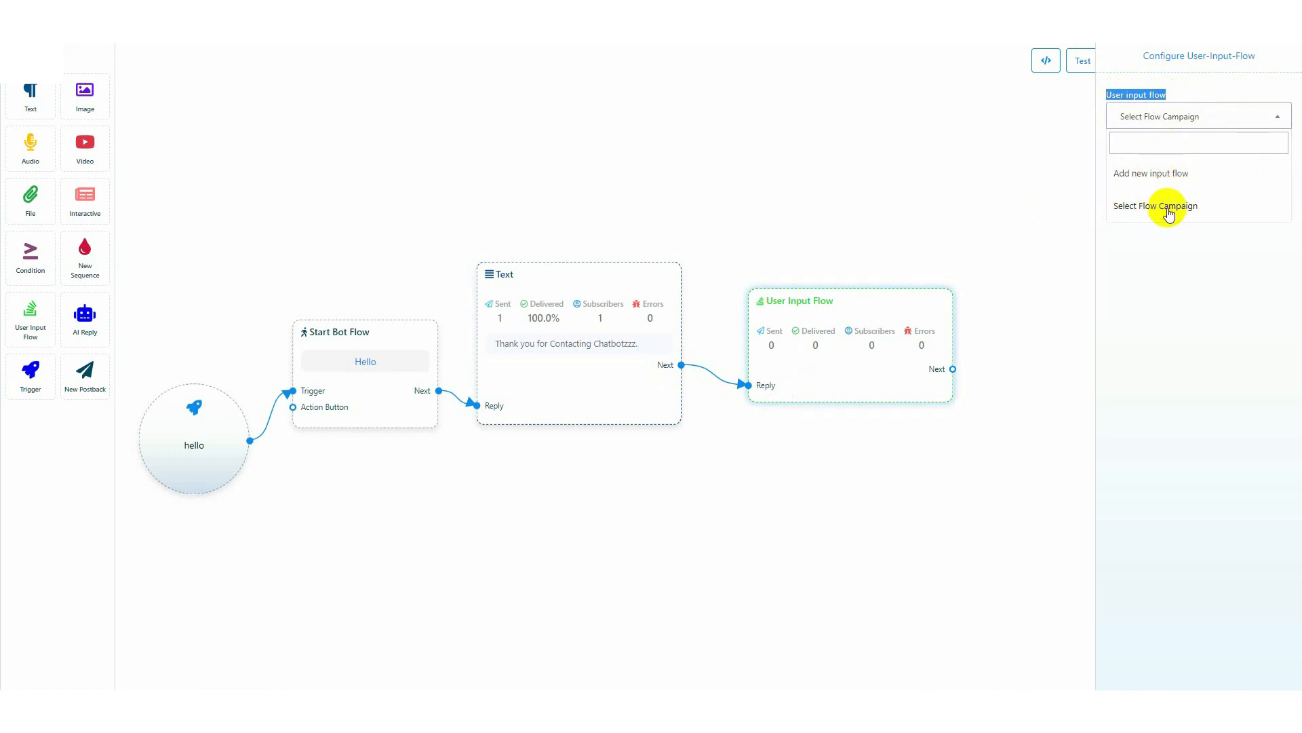
click(1153, 175)
click(1142, 172)
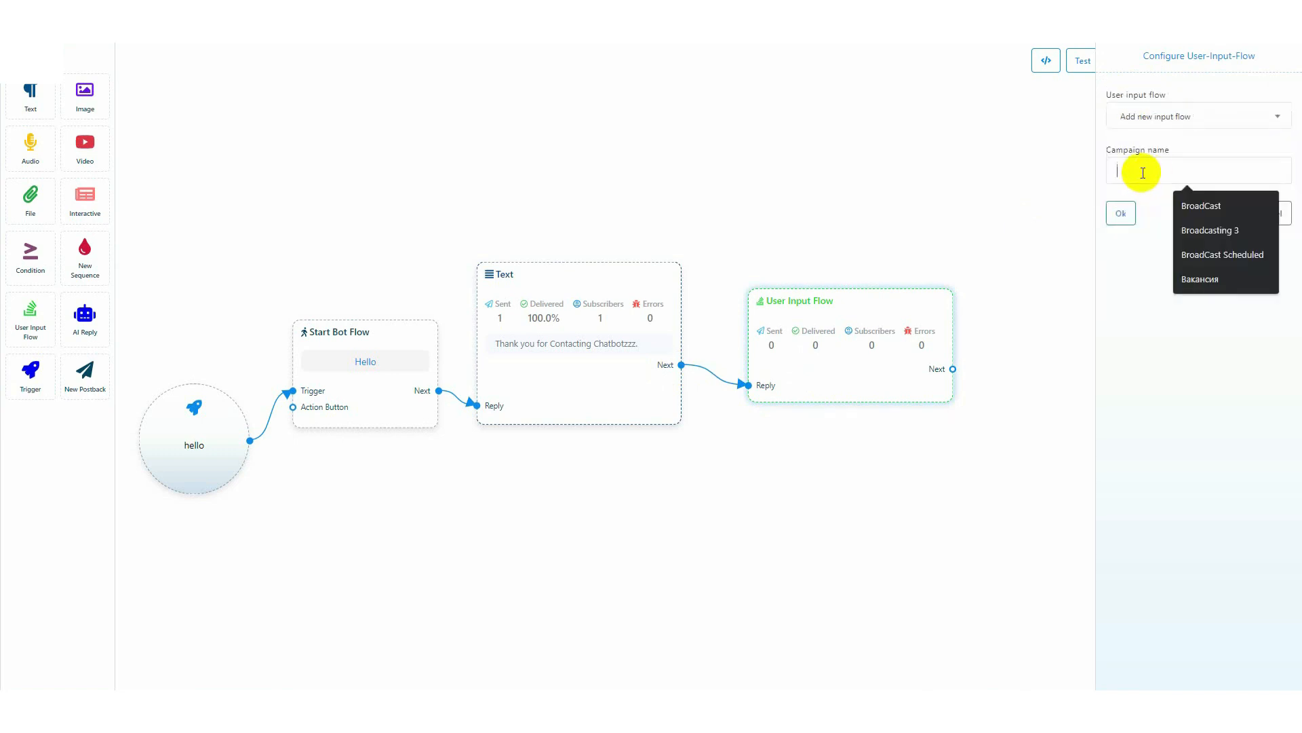
text(Collect User data)
click(1121, 214)
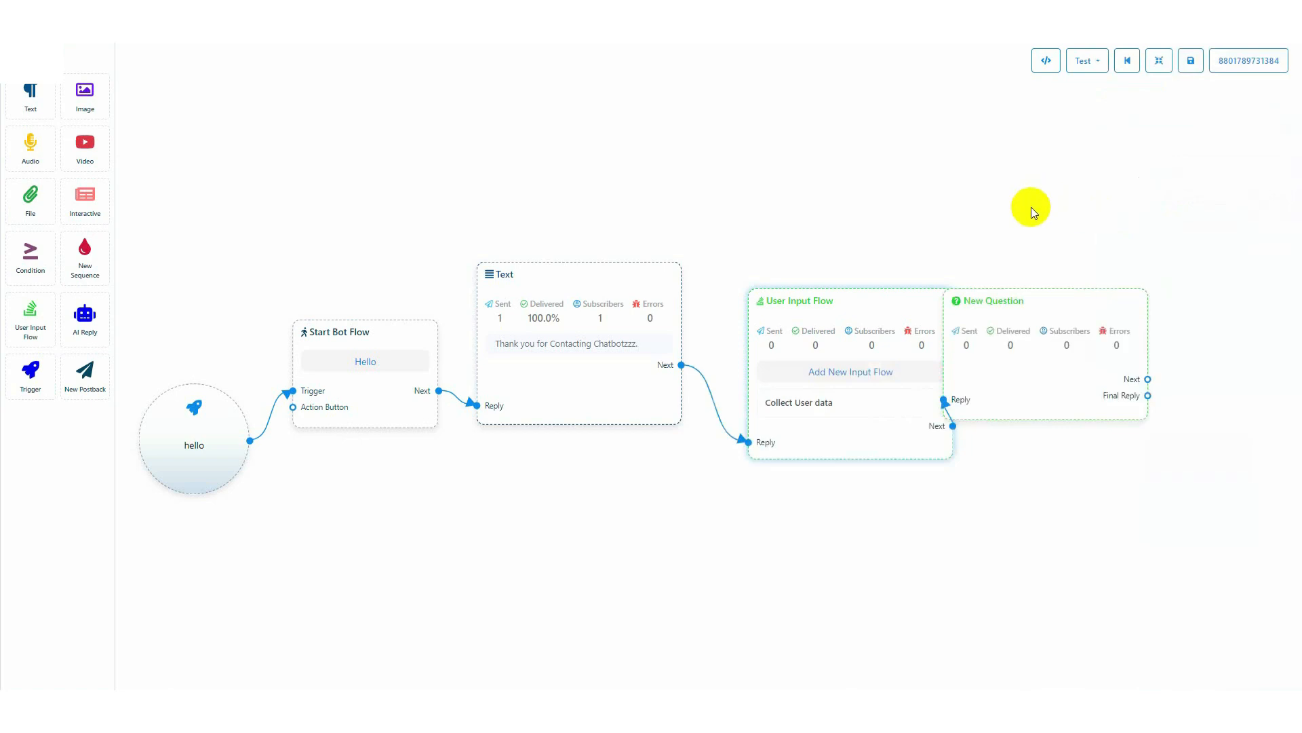
Move the New Question block clear of the User Input Flow block and set its question type to Free keyboard input
drag(1025, 301, 1066, 304)
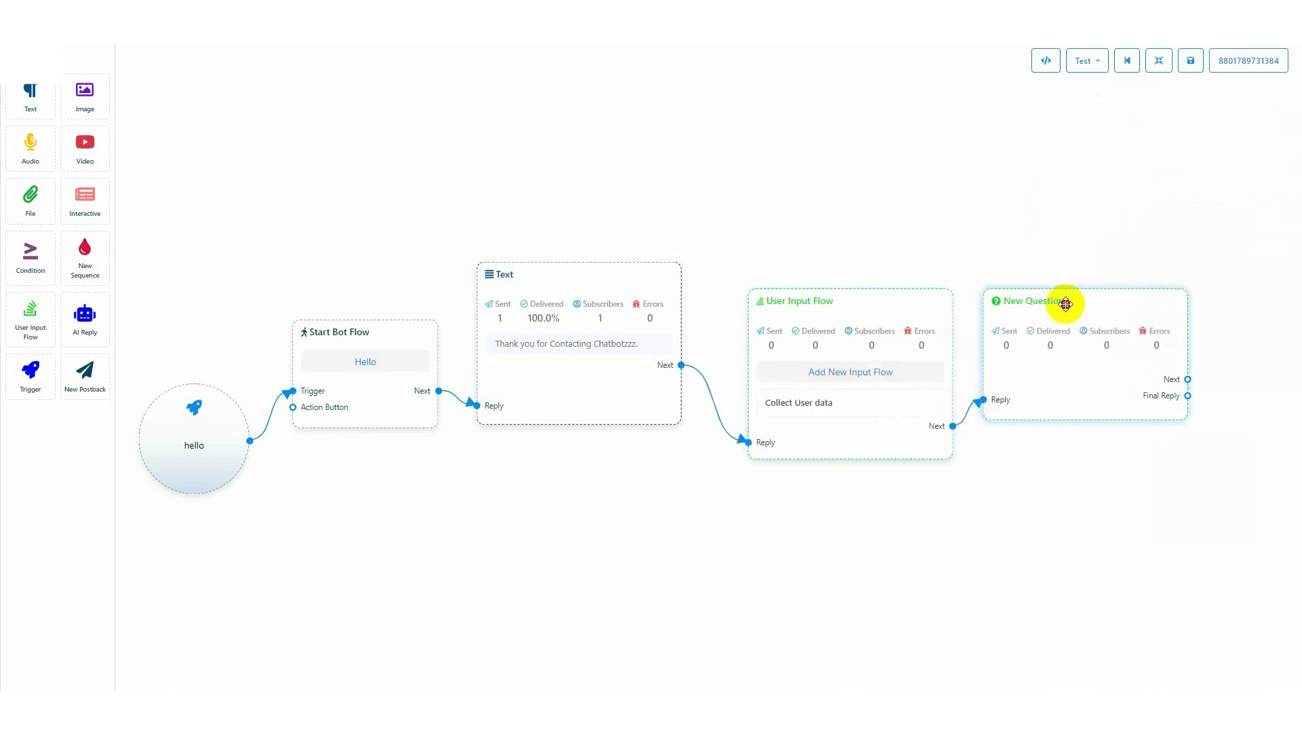
double_click(1075, 358)
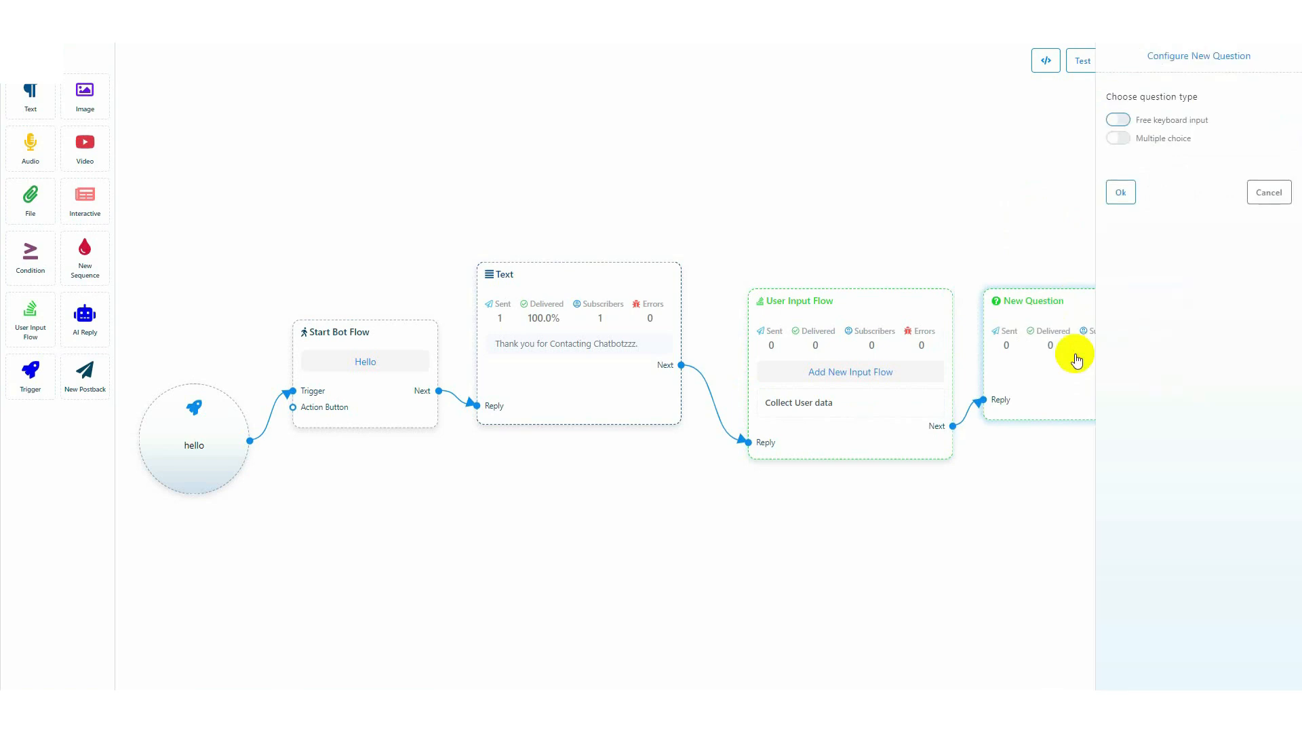
drag(1106, 96, 1210, 101)
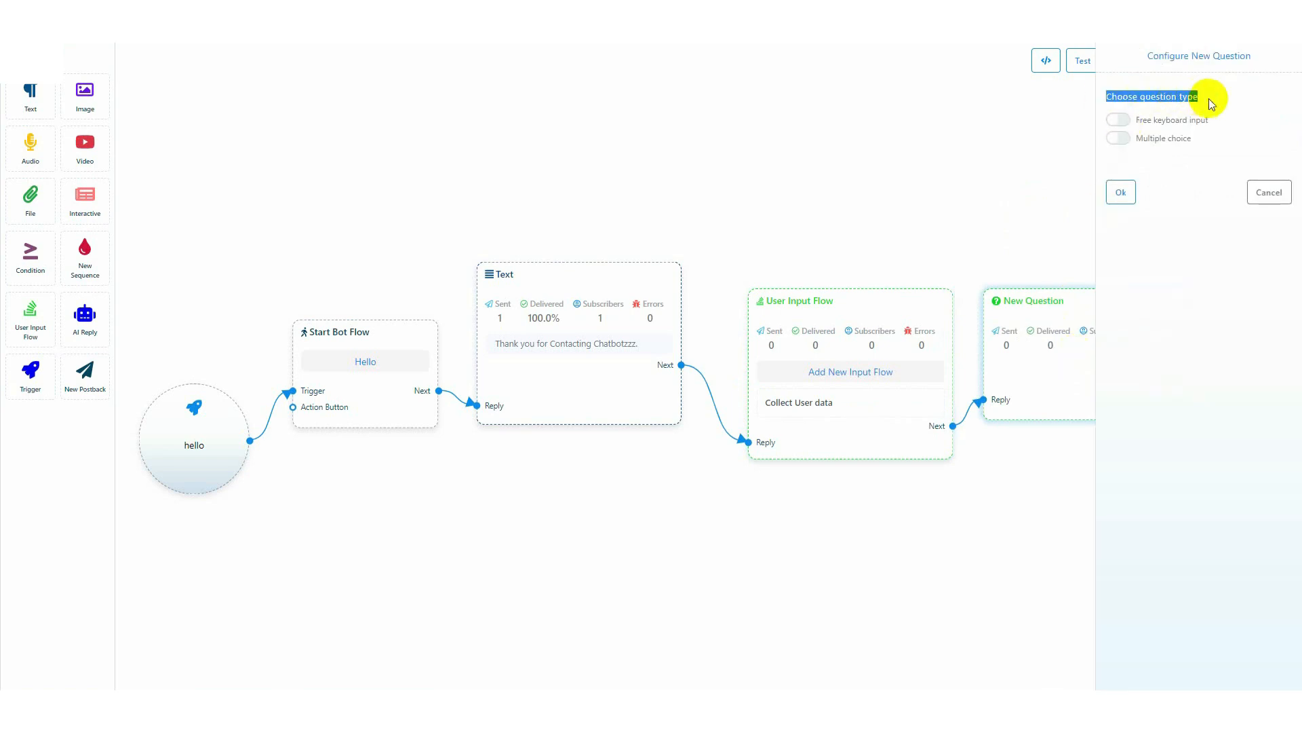
click(1175, 125)
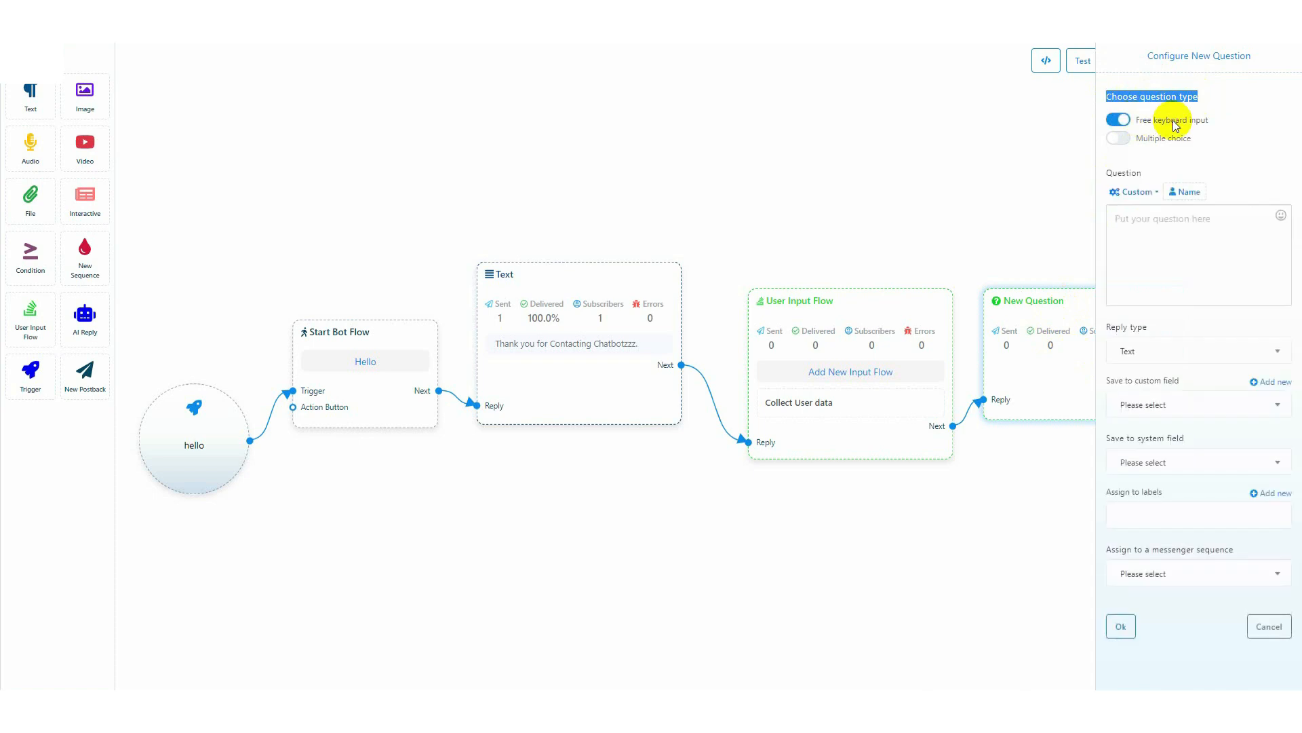
click(1212, 105)
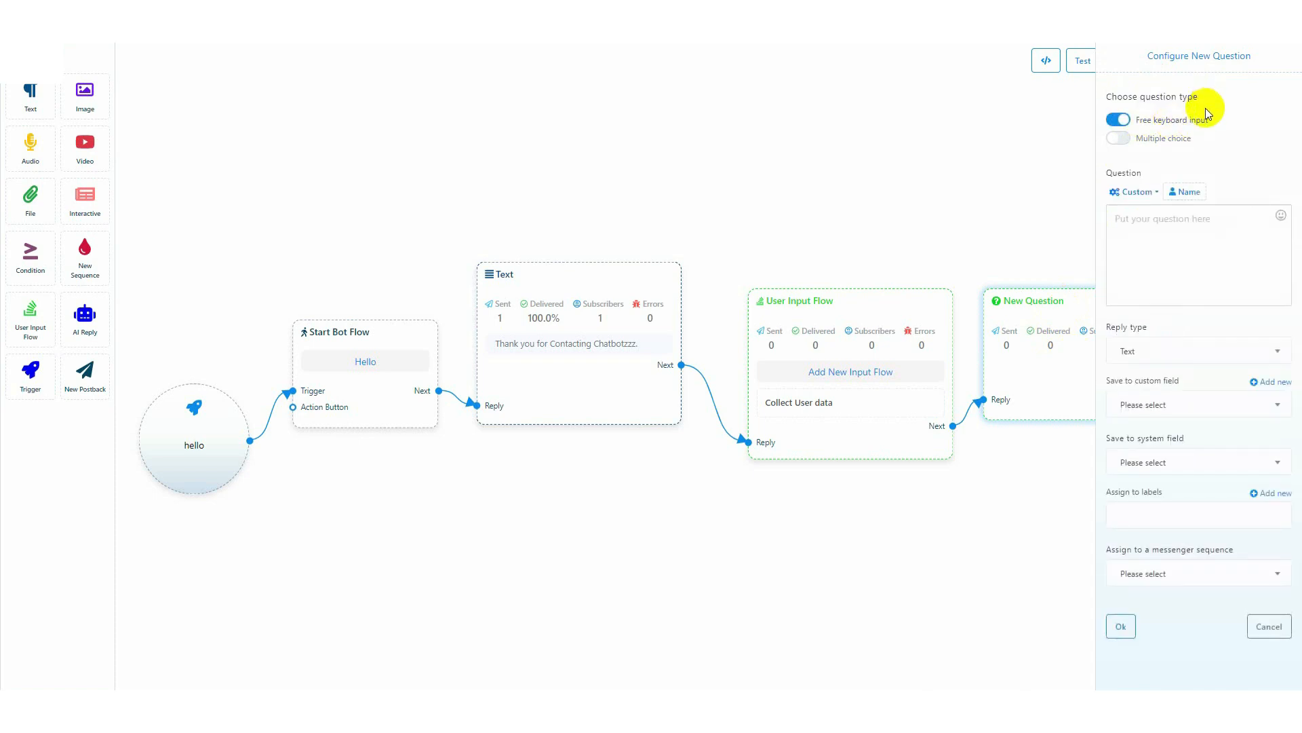
click(1123, 140)
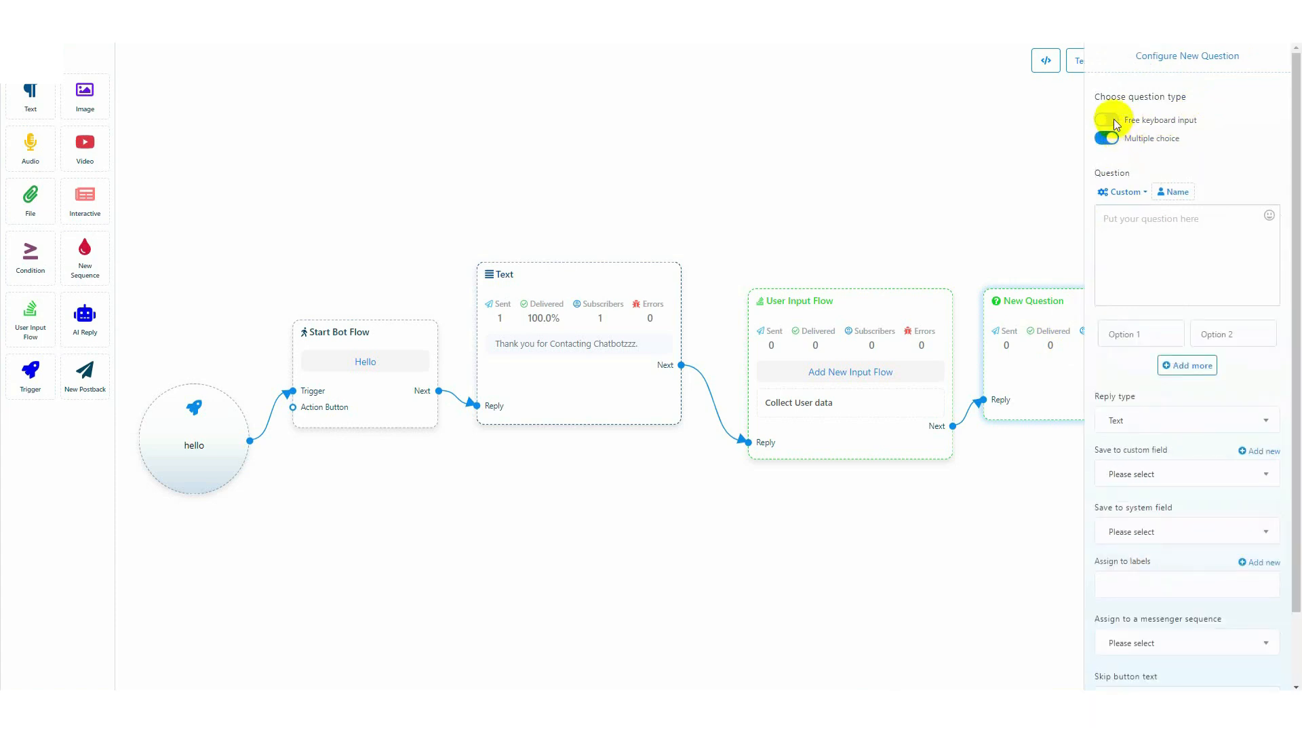
click(1107, 120)
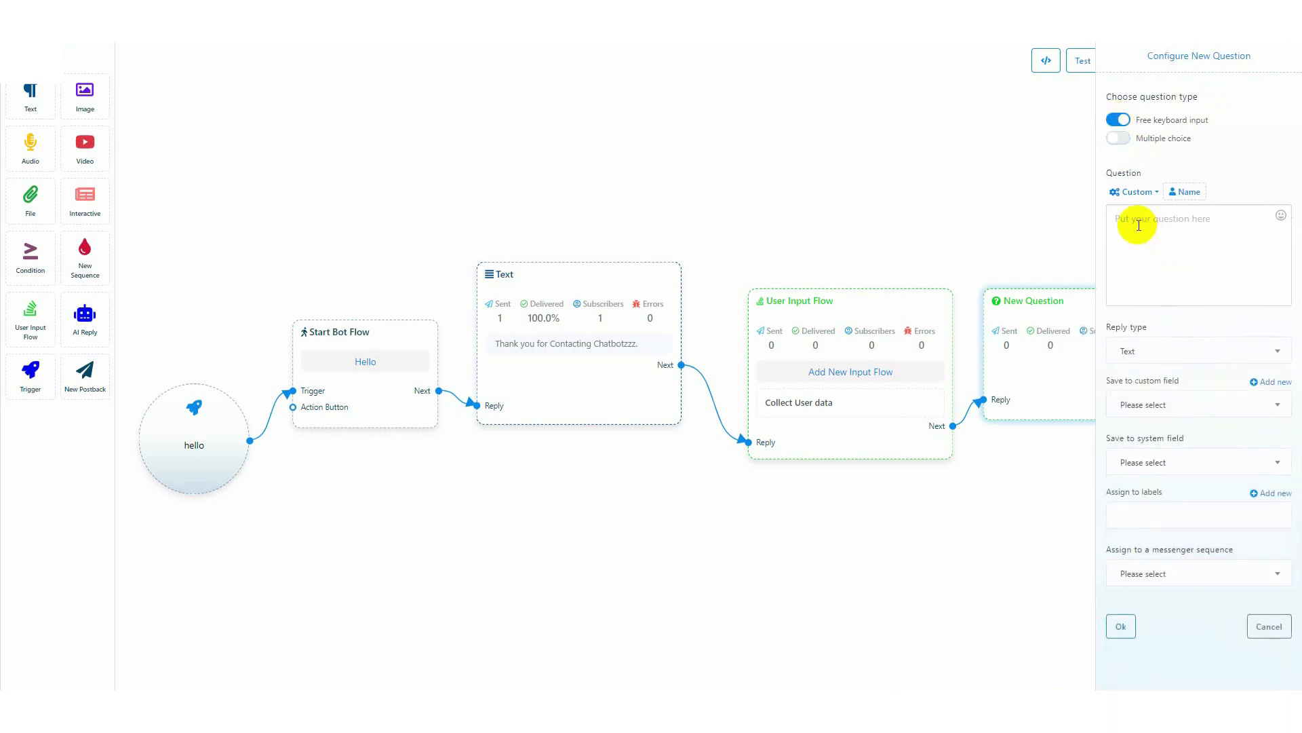
Write the question "Hello, #LEAD_USER_FIRST_NAME#. It's a pleasure to have you on board. Please let us know your full name." using the name variable
double_click(1124, 172)
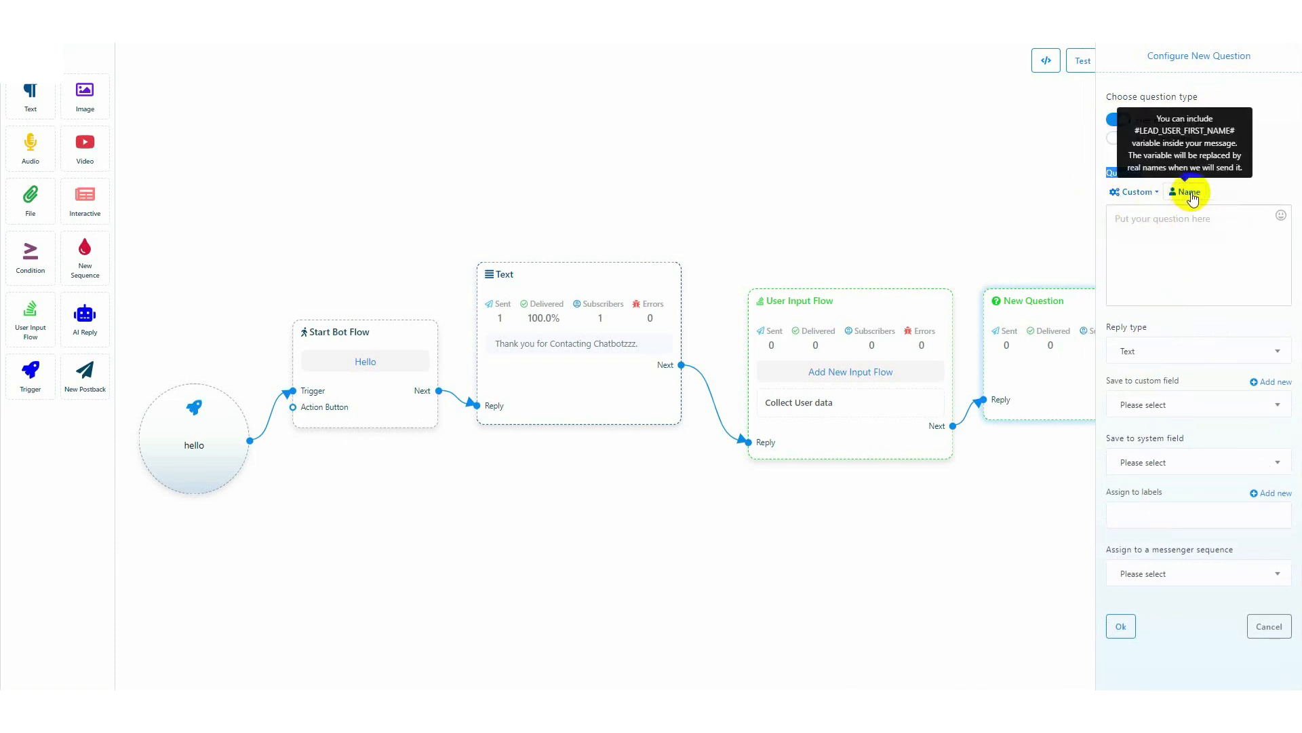
click(1128, 217)
text(Hello,)
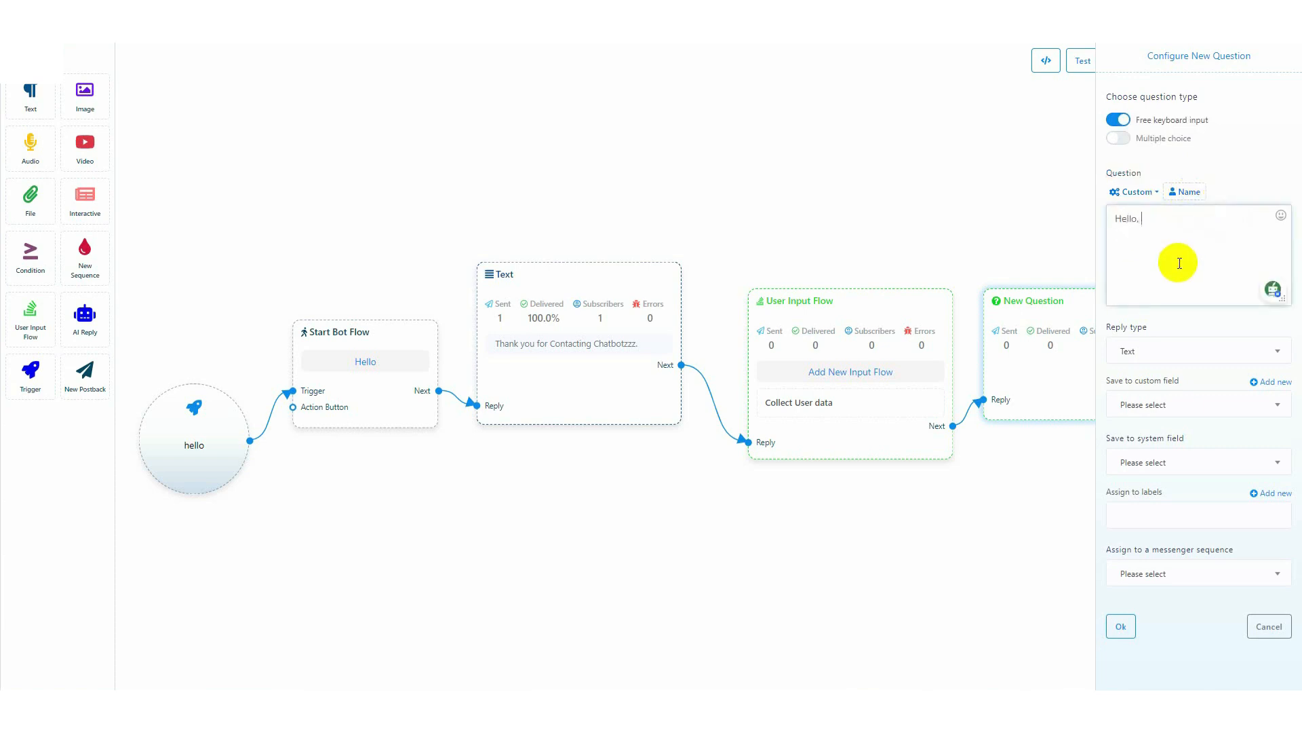
click(1187, 194)
click(1268, 220)
text(It's a pleasure to have you on board)
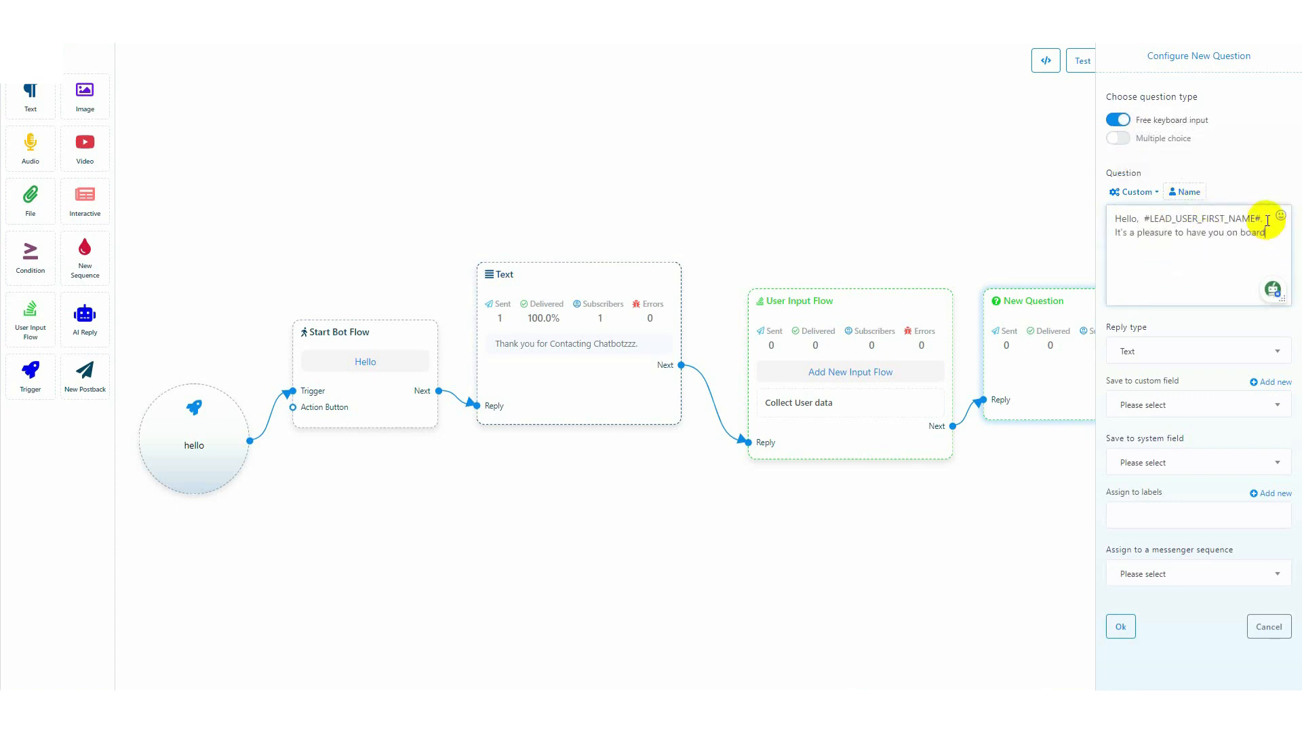
text(. Please let us know your full name.)
Set the question's reply type to Text
drag(1093, 331, 1145, 327)
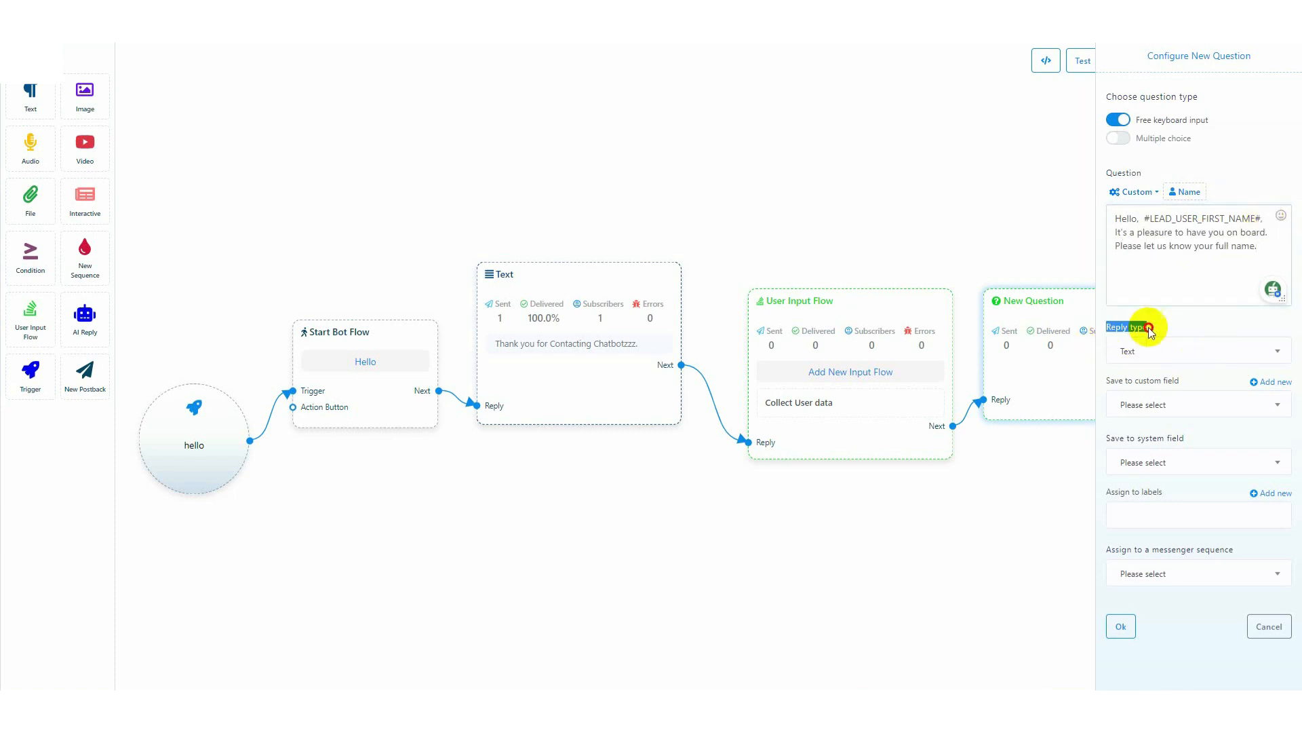
click(1184, 354)
scroll(1151, 410, down, 5)
scroll(1155, 417, up, 5)
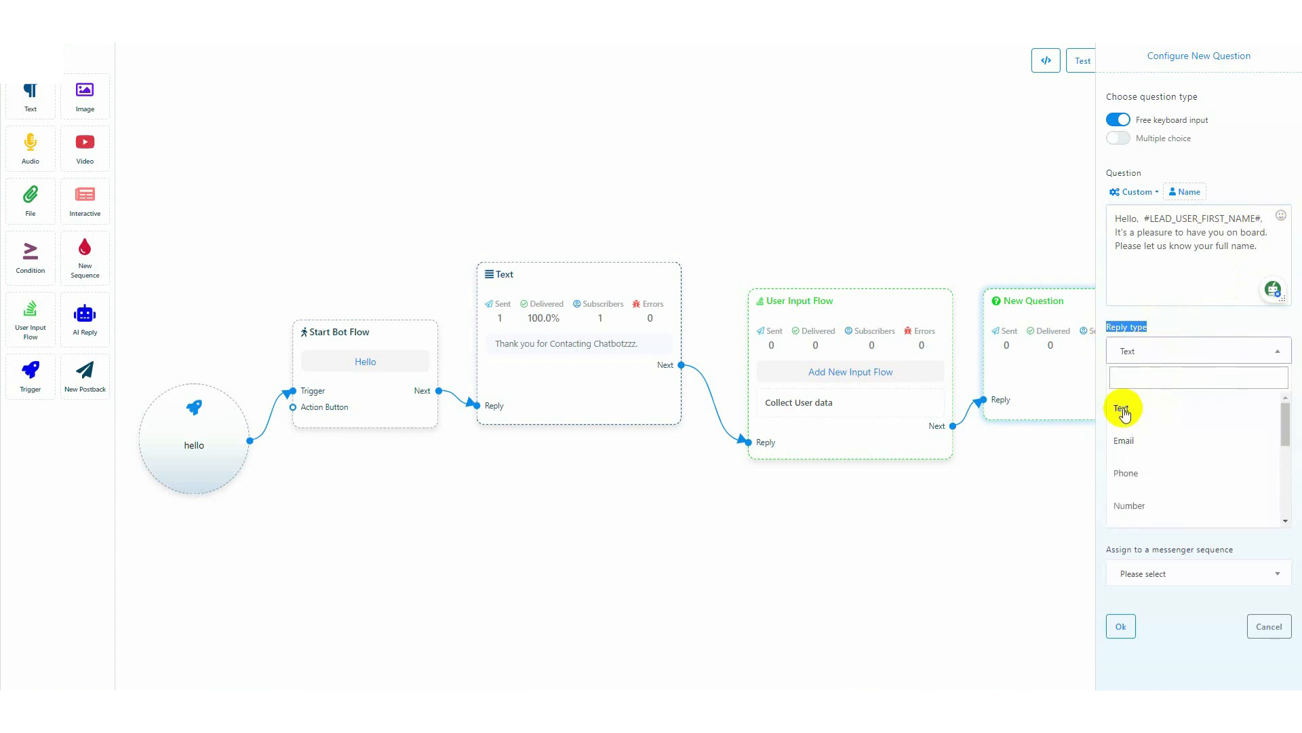
click(1119, 407)
Review the system fields available for saving the question's reply
drag(1106, 381, 1173, 380)
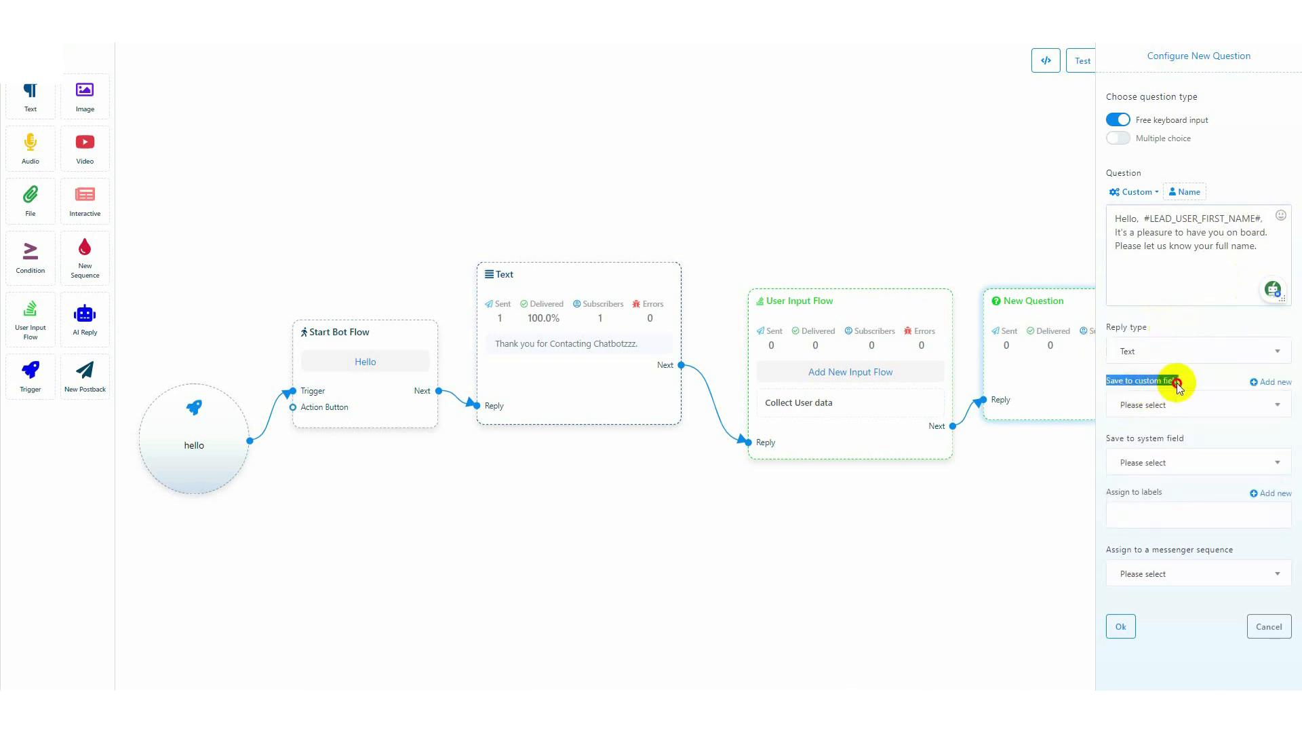
drag(1107, 438, 1197, 437)
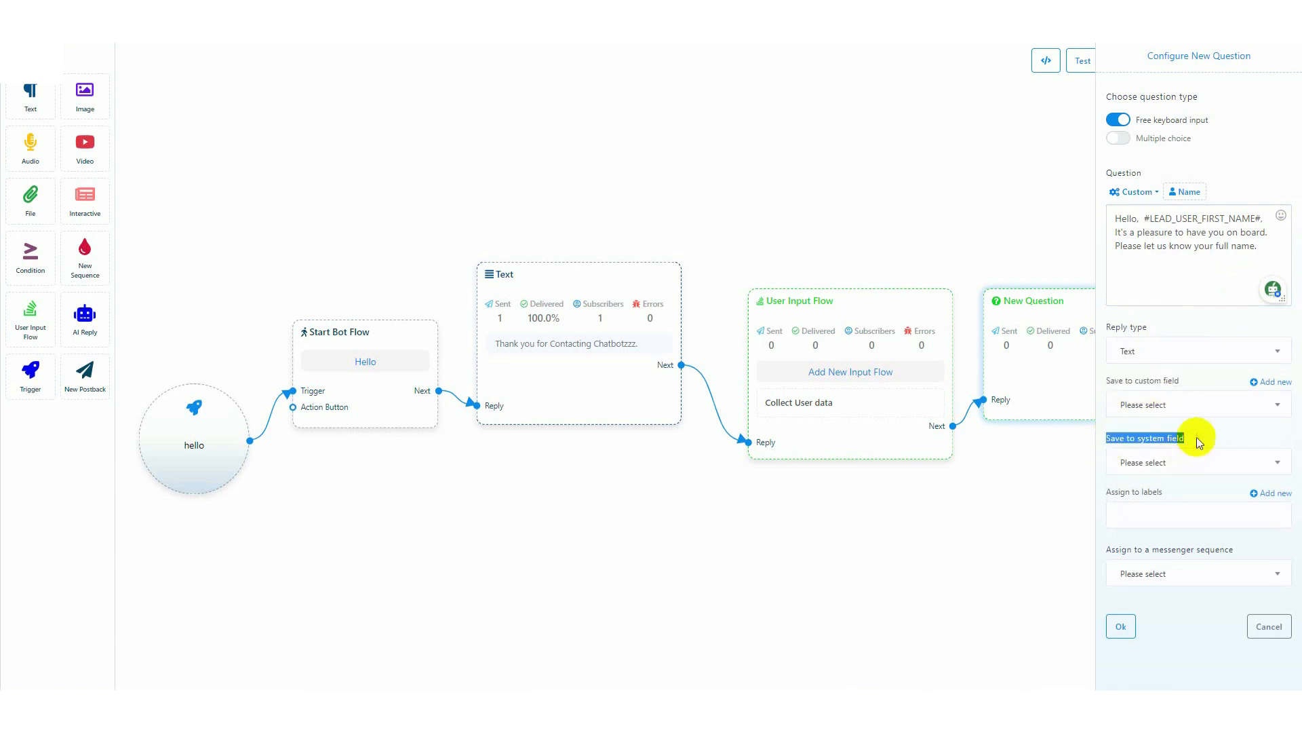
drag(1104, 438, 1199, 444)
click(1191, 462)
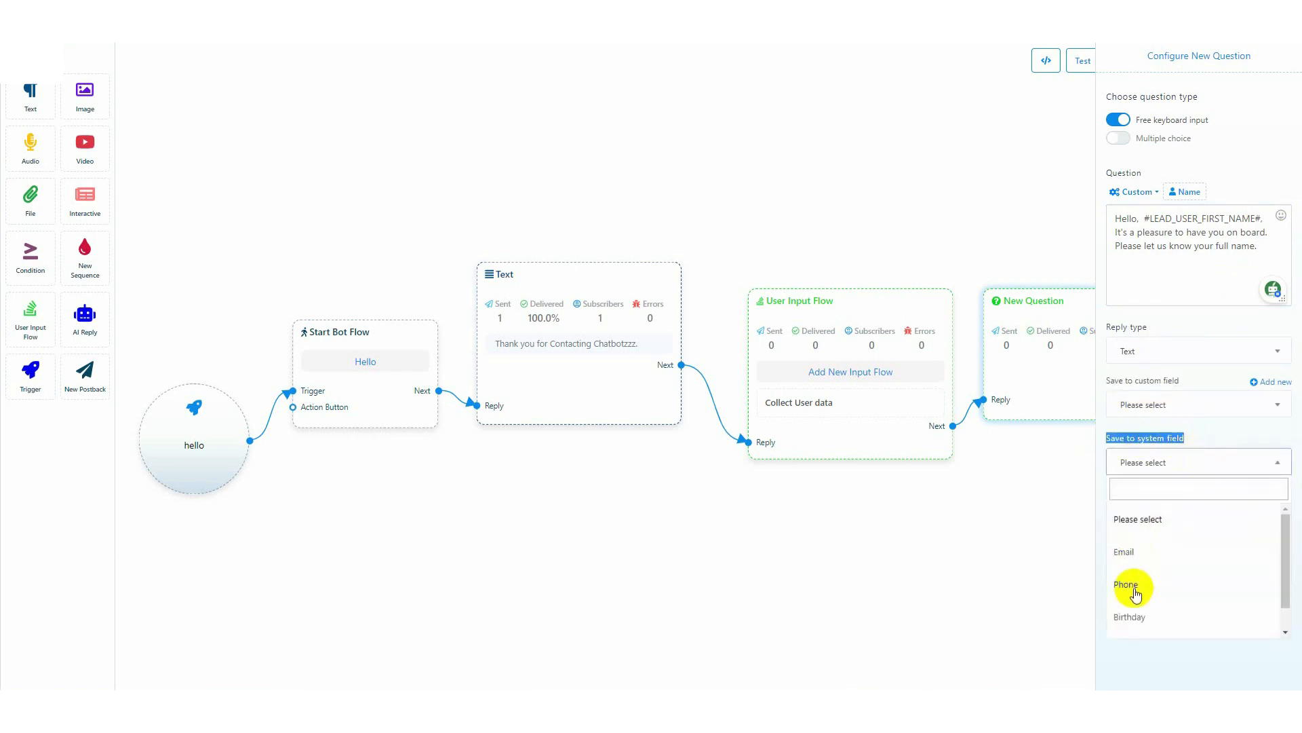
scroll(1136, 622, down, 1)
scroll(1126, 536, up, 1)
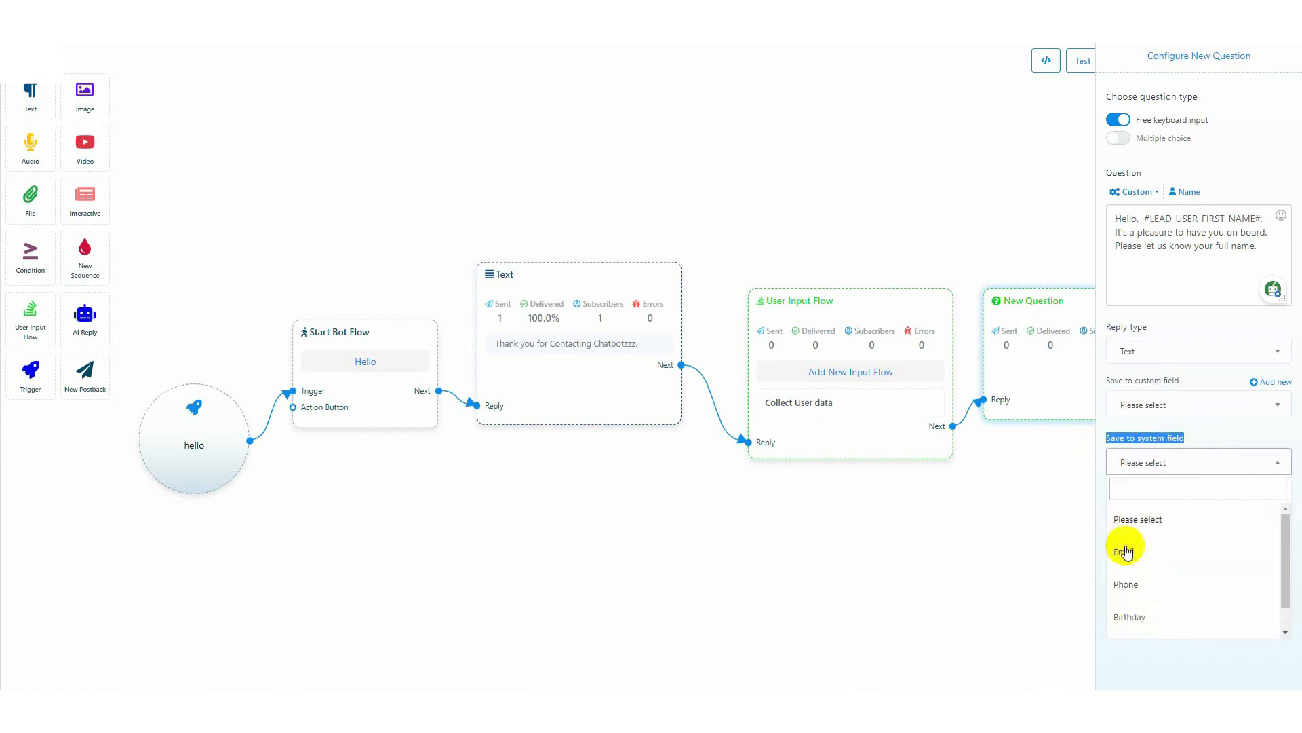
click(1206, 439)
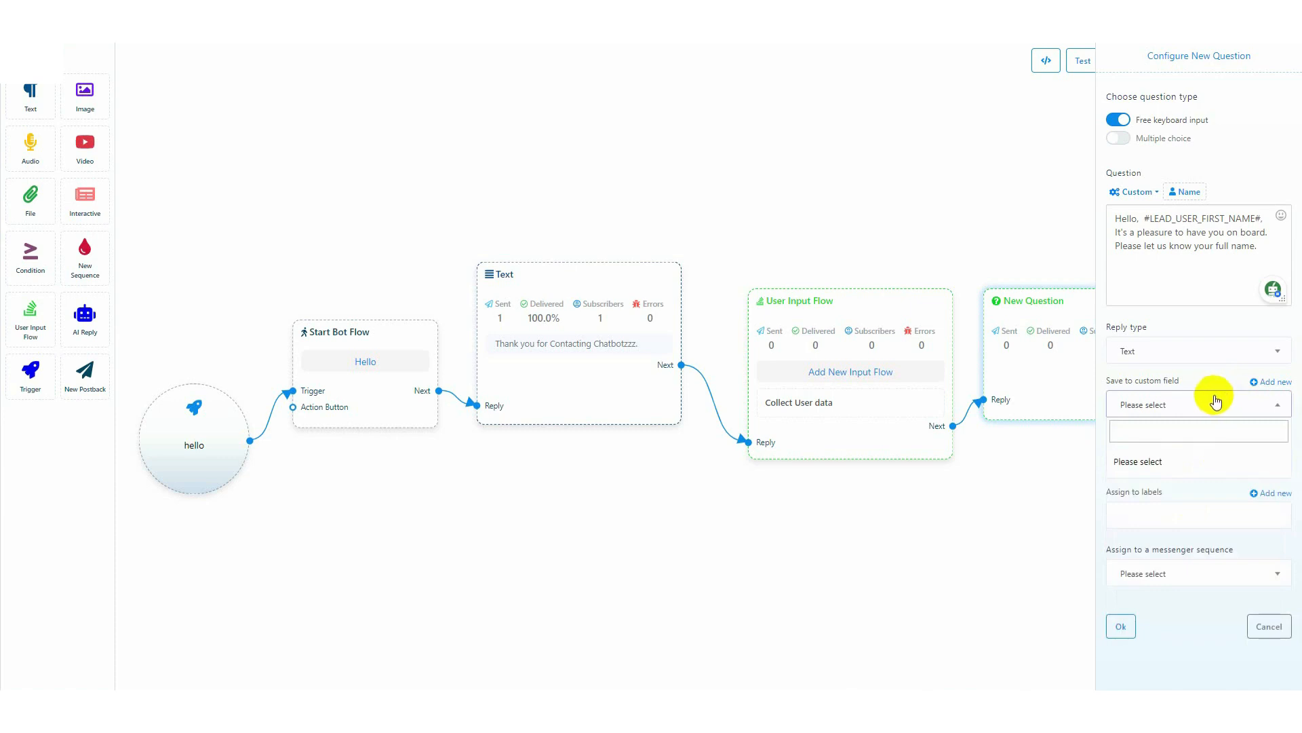
Create and save a new custom field named "Full Name" with the reply type Text
click(1272, 384)
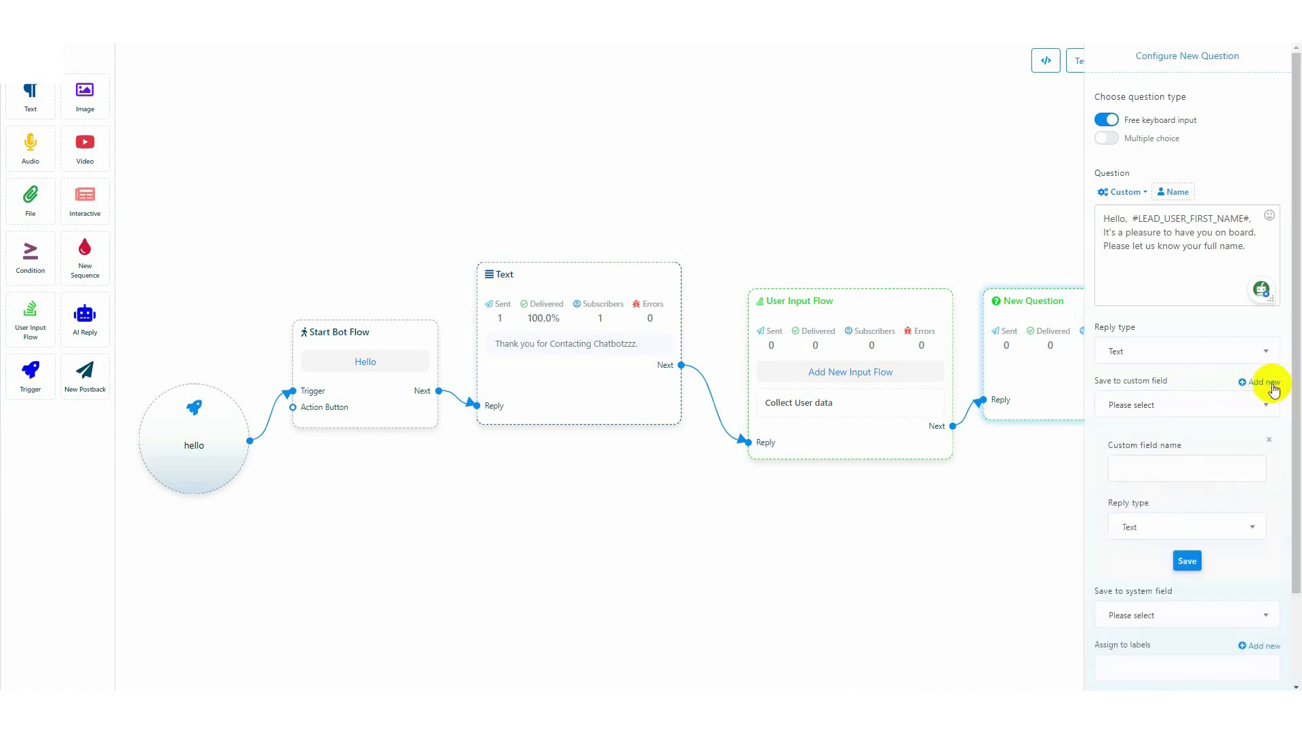
drag(1109, 447, 1176, 449)
click(1154, 467)
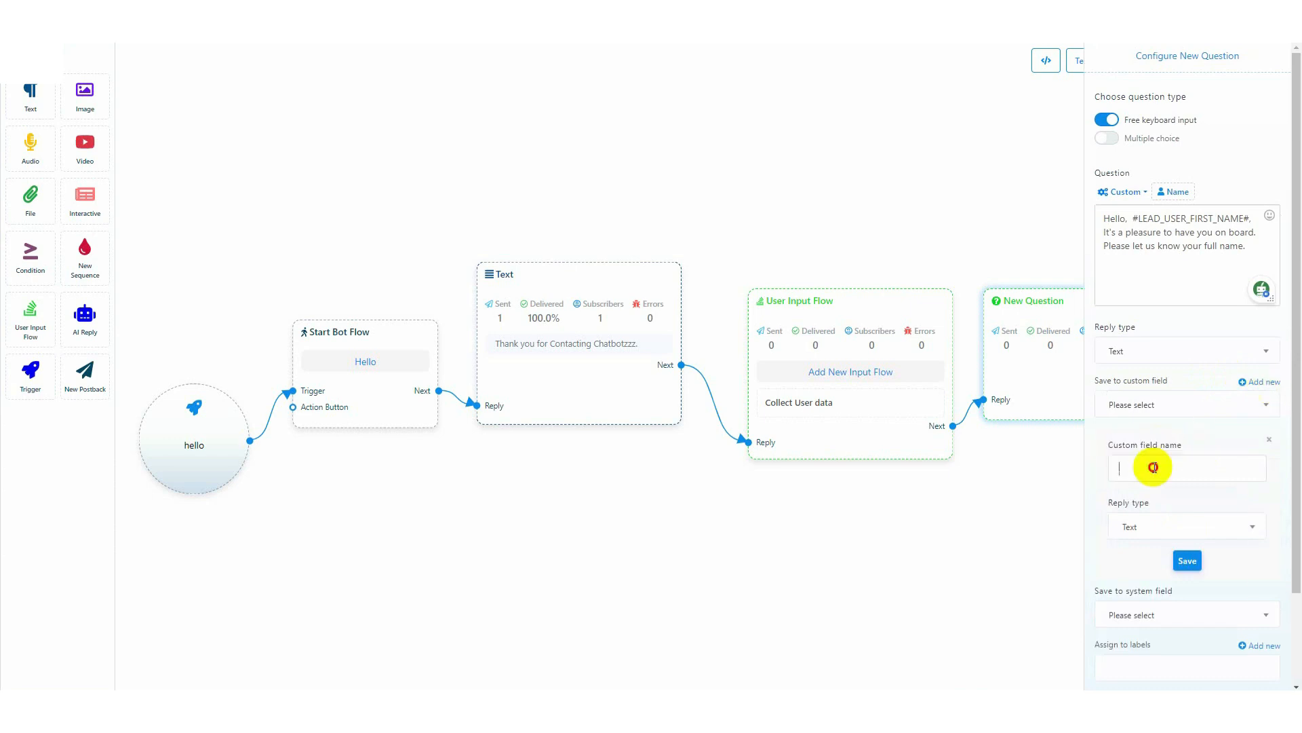
text(Full Name)
drag(1105, 503, 1153, 506)
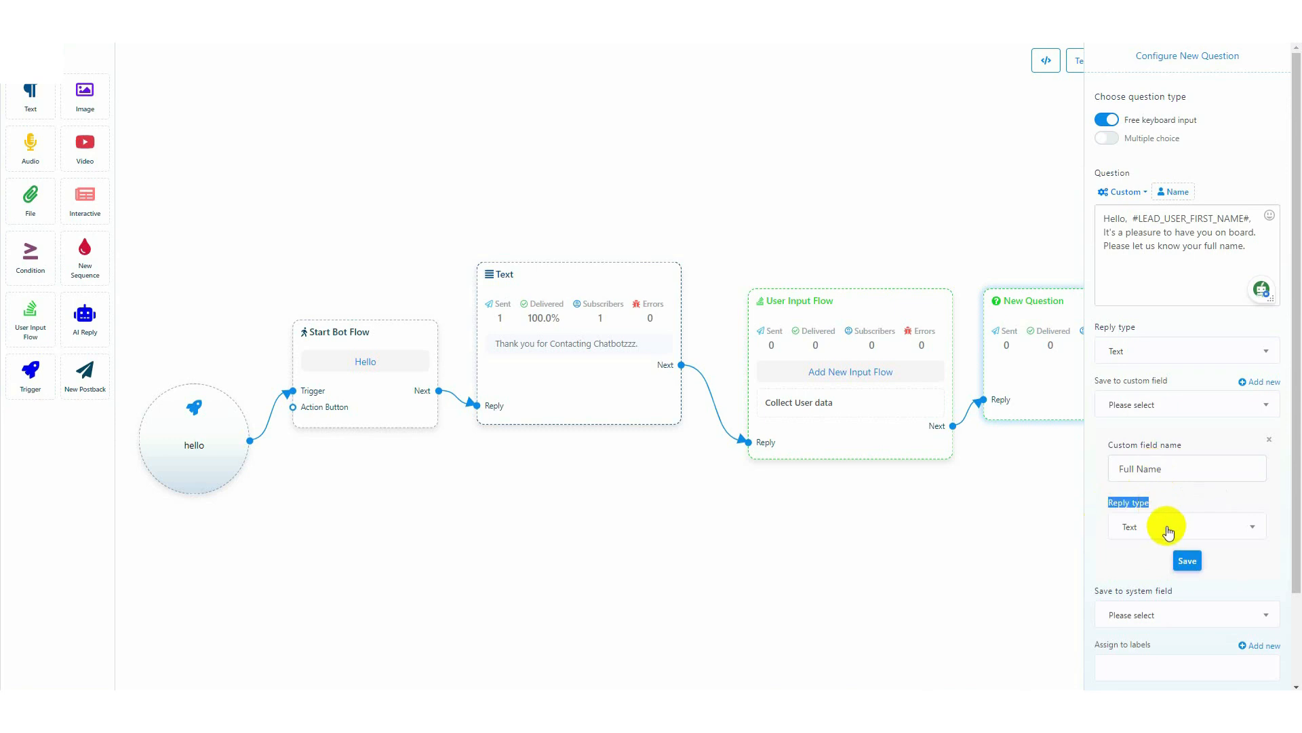
click(1167, 527)
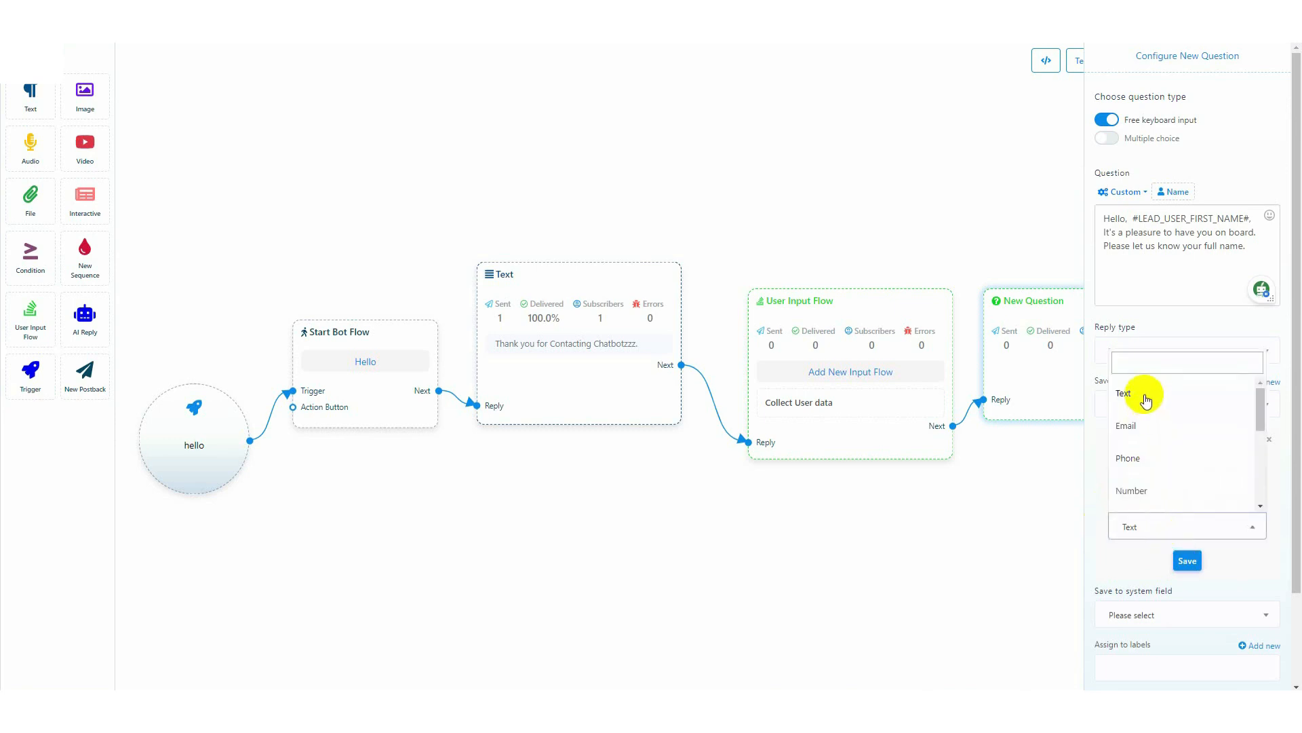
click(1144, 395)
click(1179, 500)
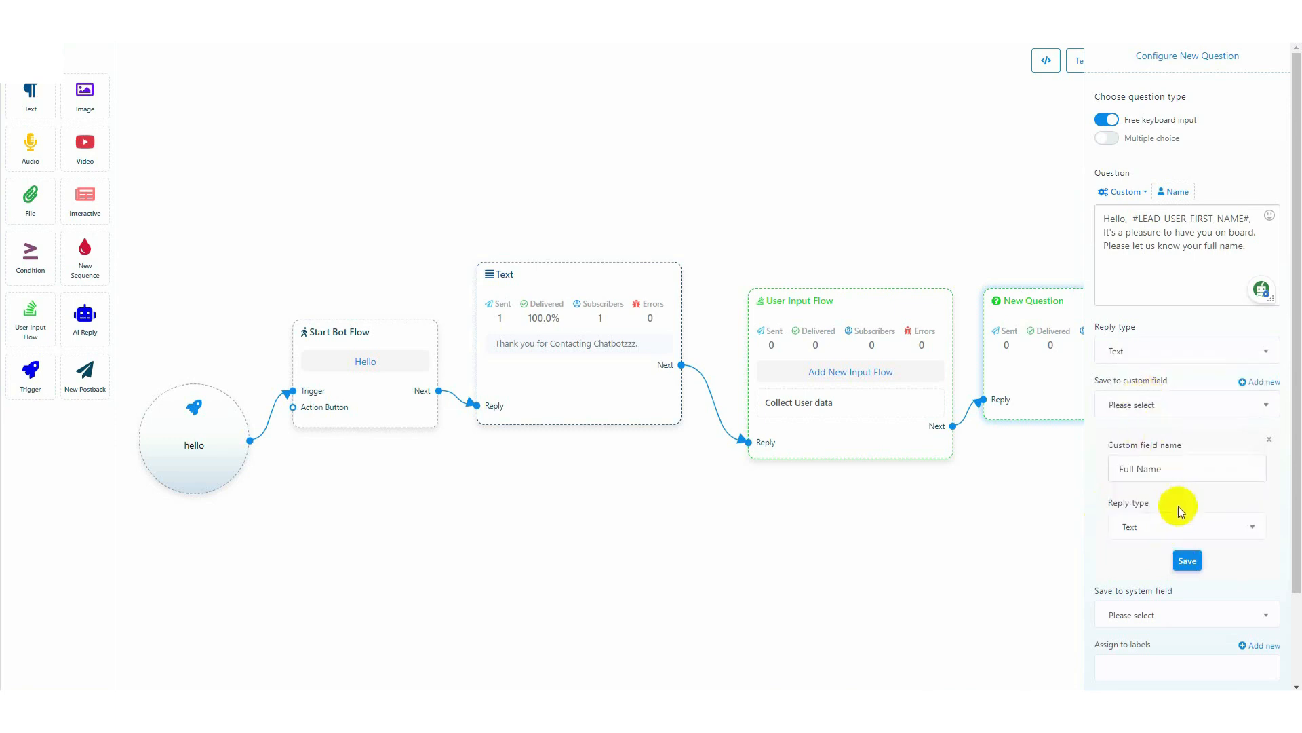
click(1189, 562)
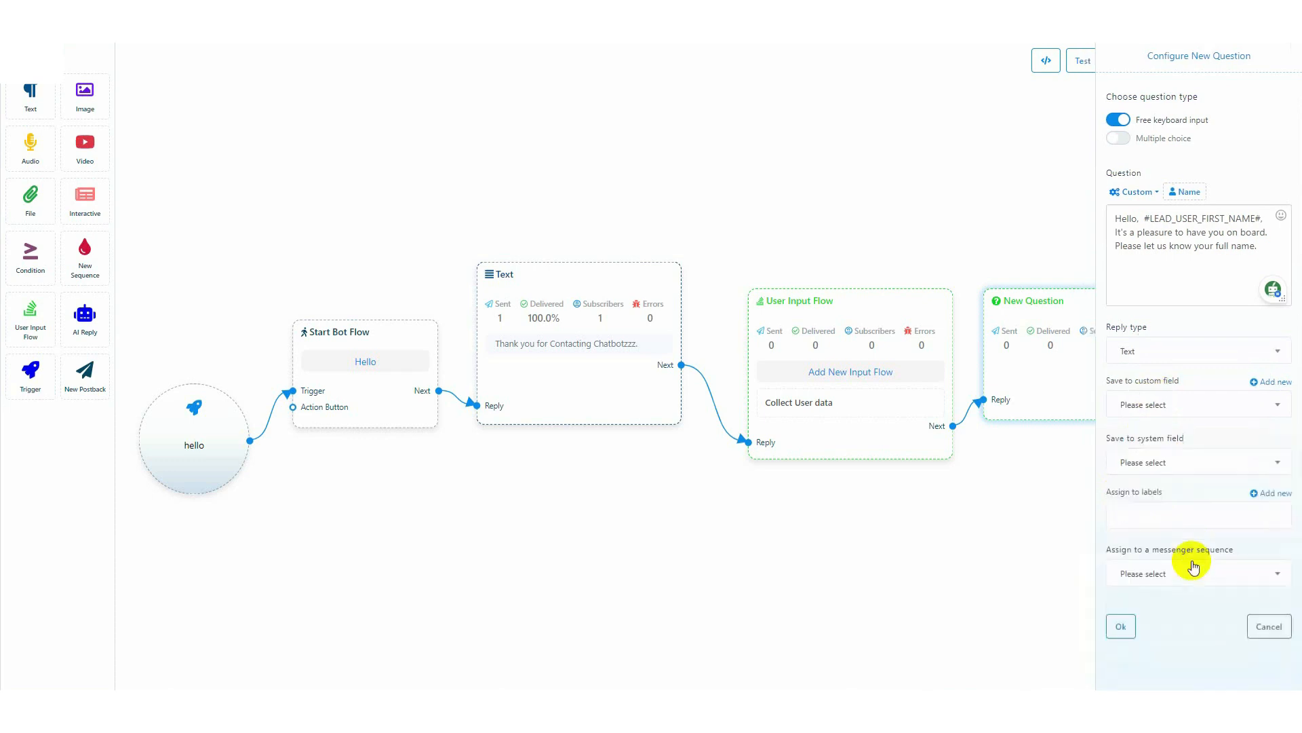
Save the full-name question's reply to the Full Name custom field and assign the label "Data Collected"
click(1187, 405)
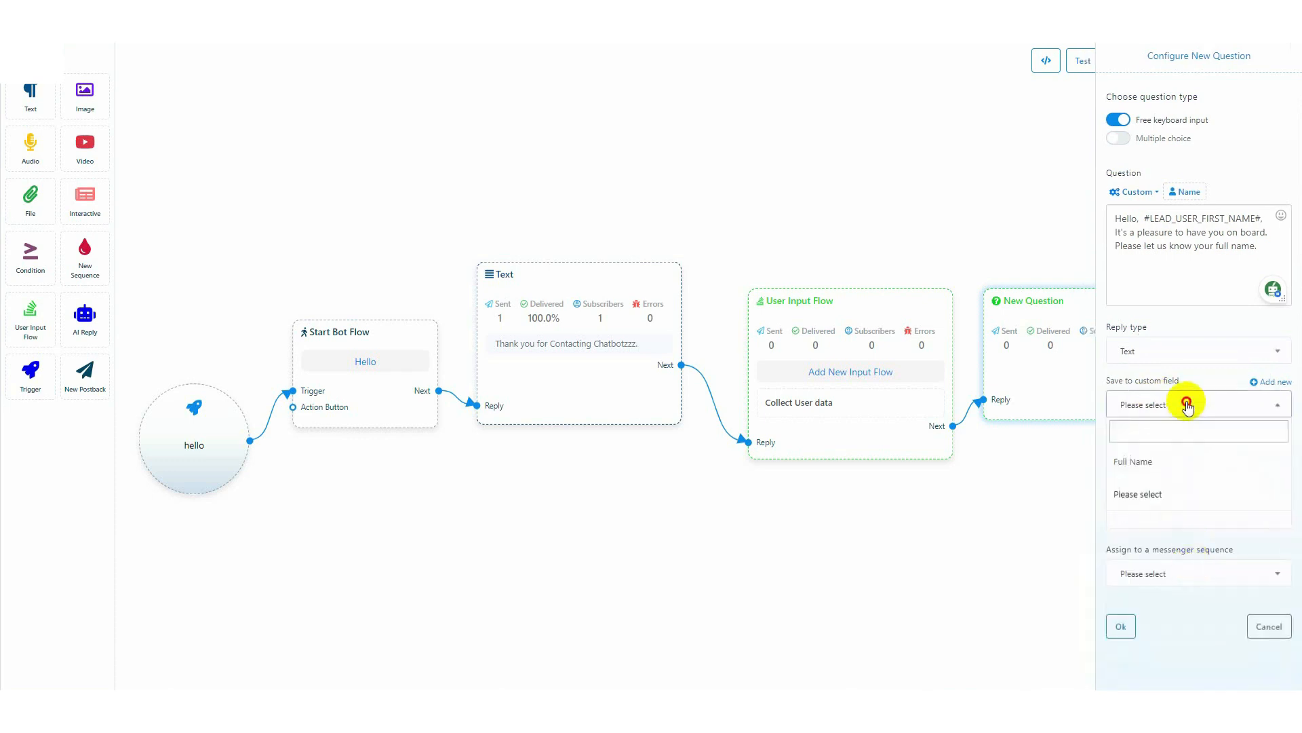
click(1147, 466)
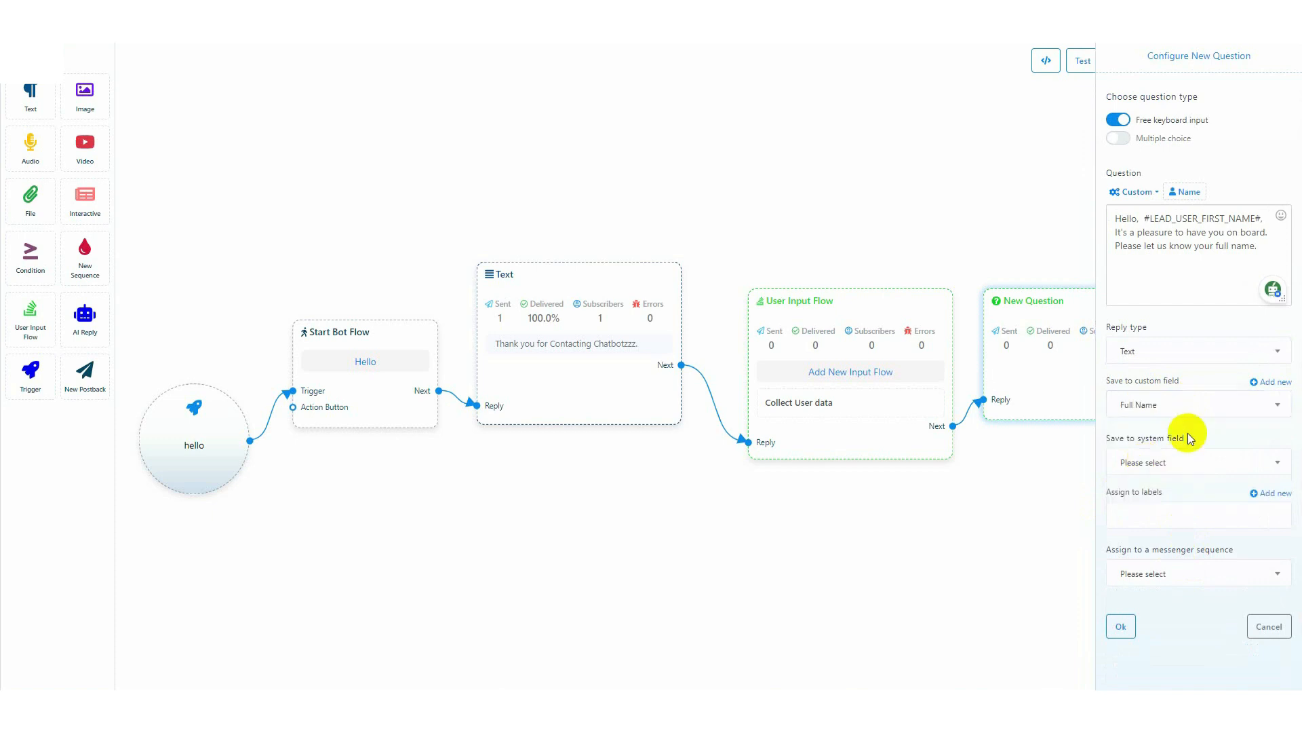
drag(1106, 496, 1164, 496)
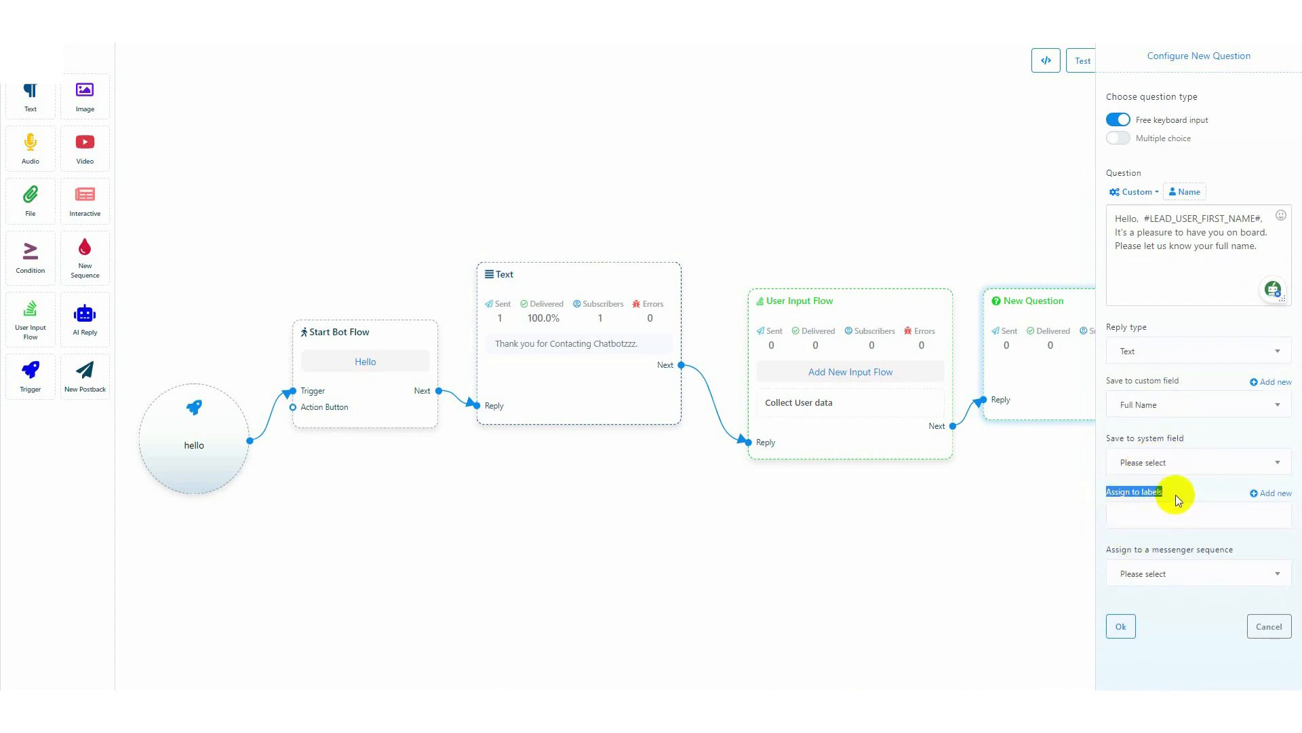
click(1175, 495)
text(Dat)
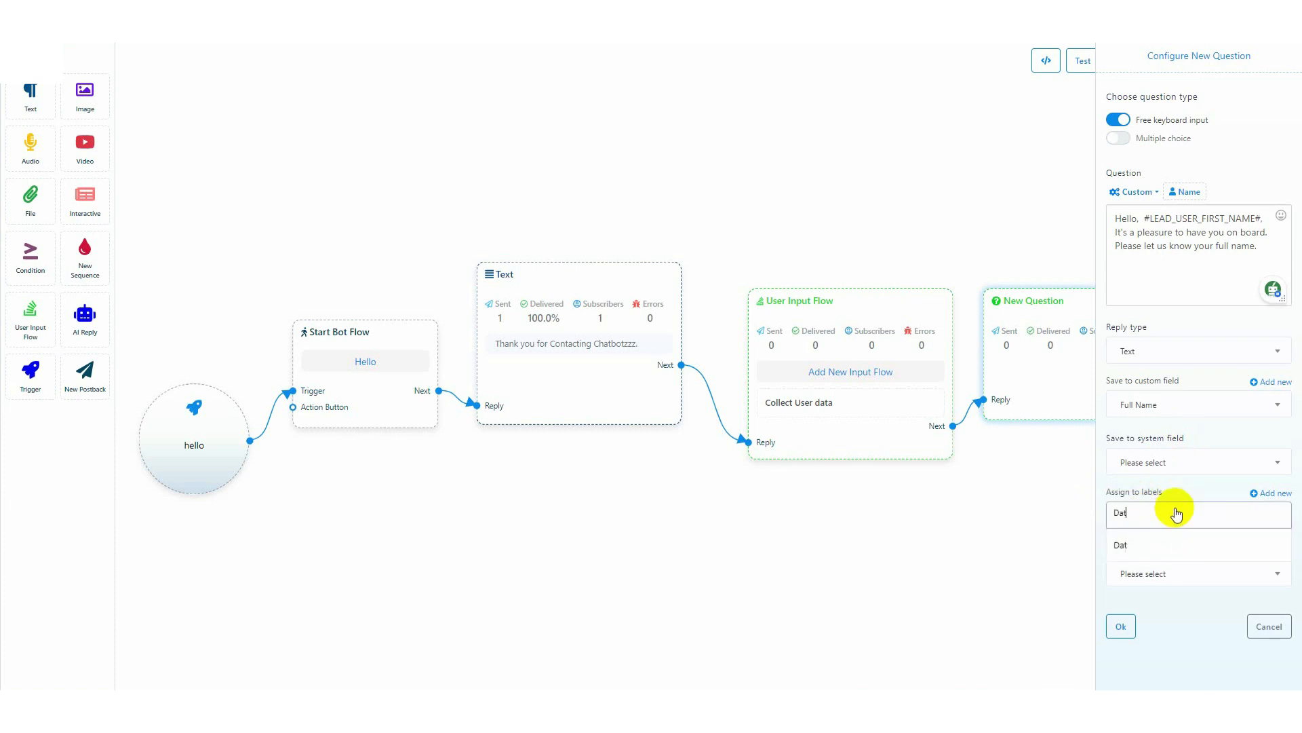
text(a Collected)
key(Return)
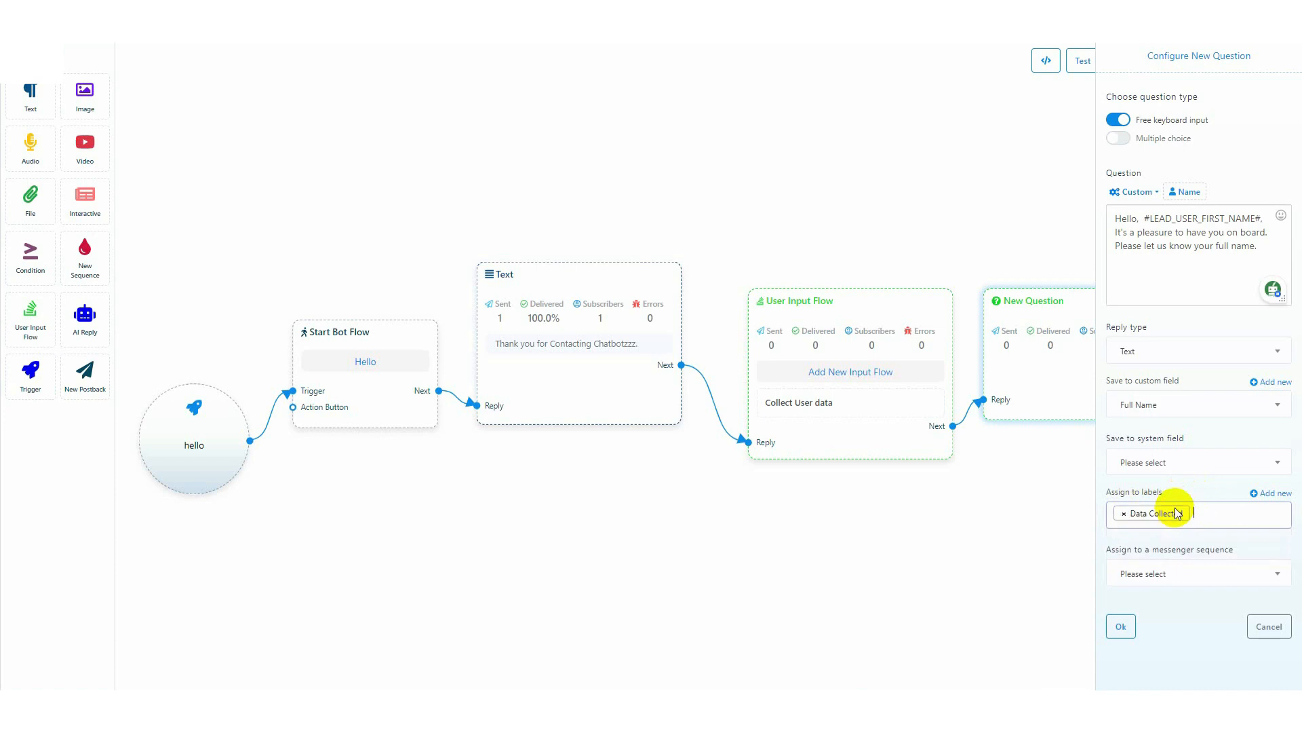
Check the available messenger sequences without assigning one, and confirm the full-name question's configuration
drag(1106, 548, 1244, 557)
click(1214, 573)
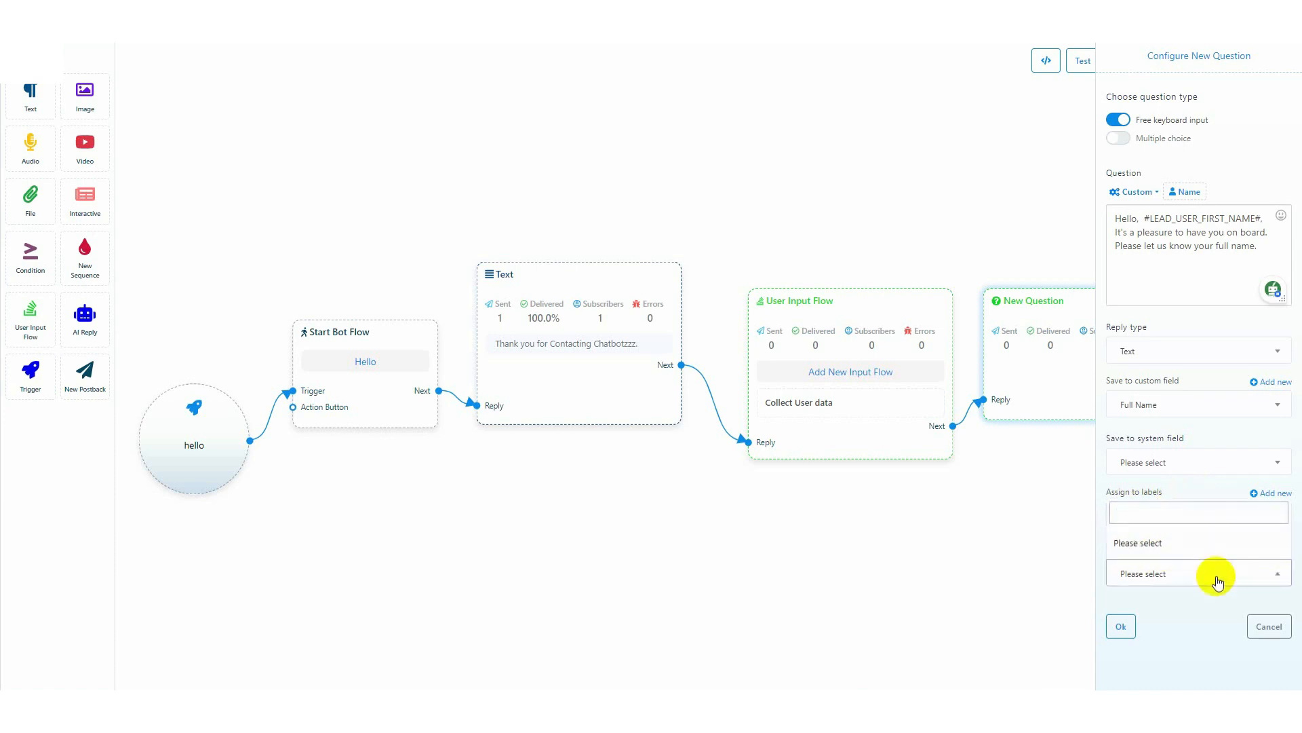
click(1215, 580)
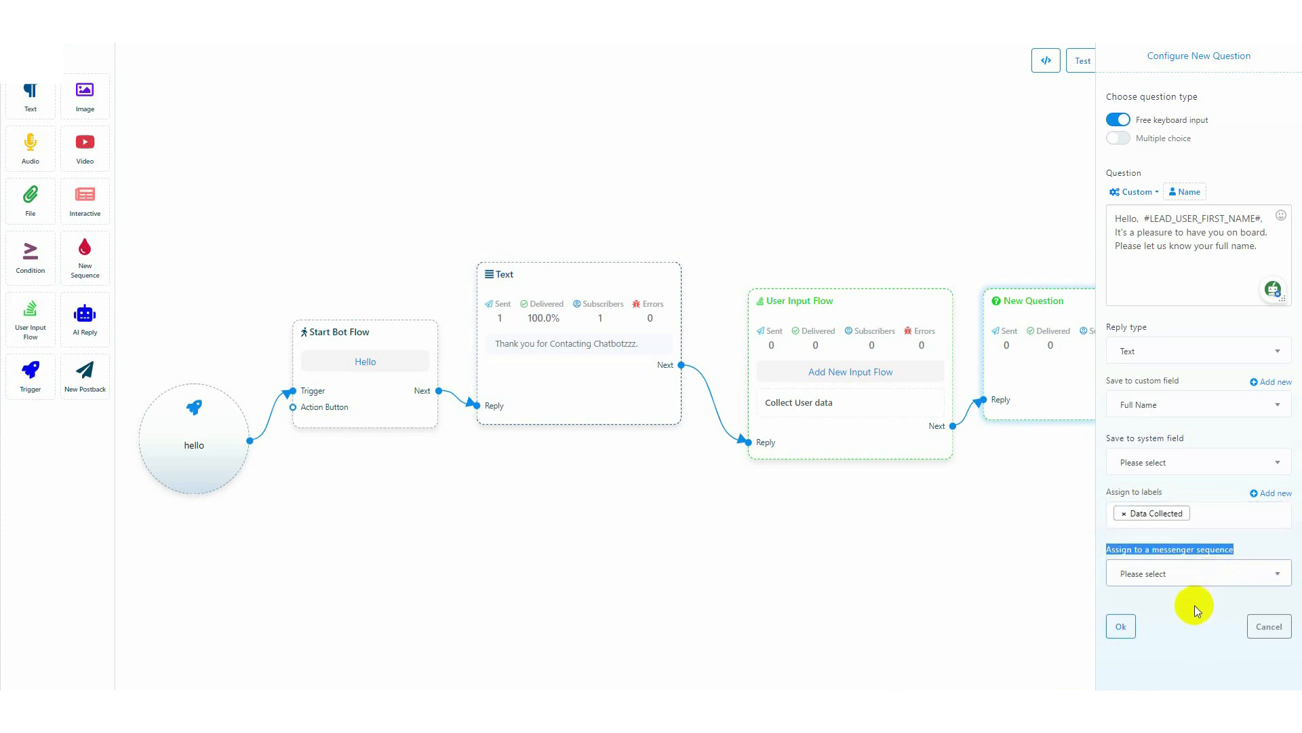
click(1120, 626)
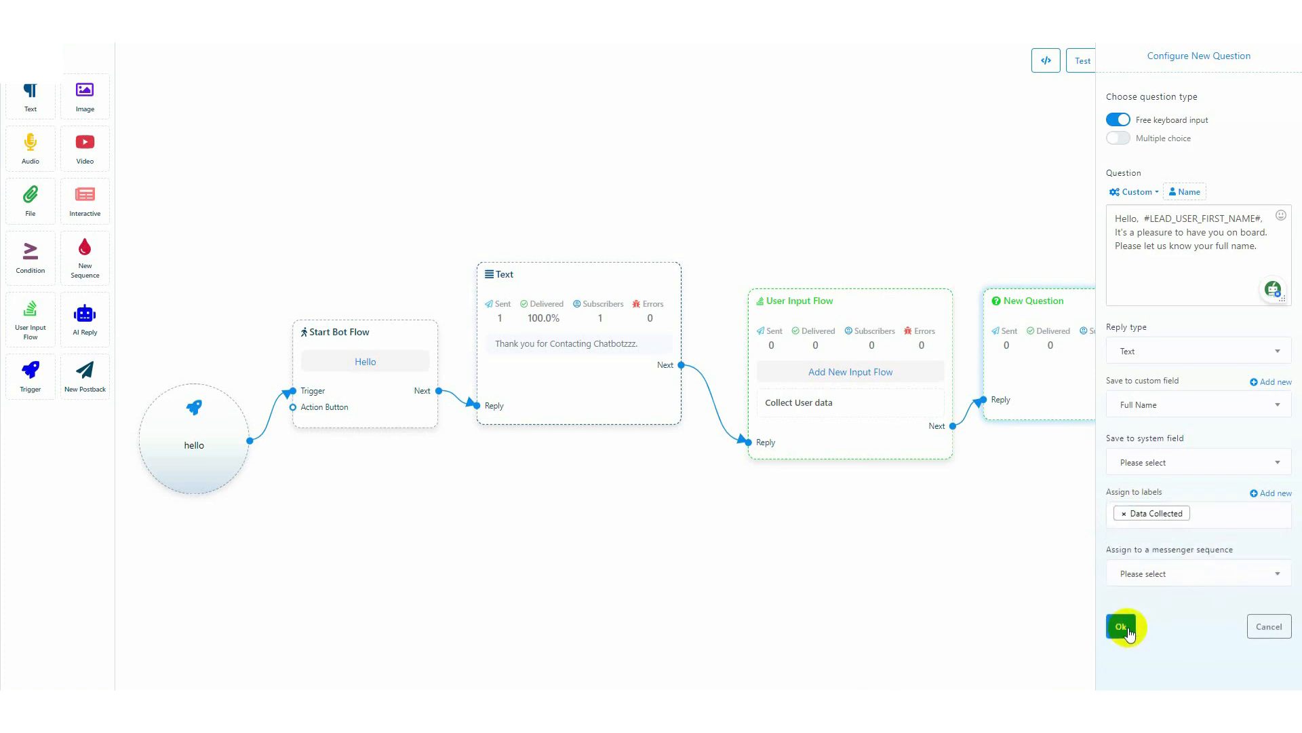
Connect a new question after the full-name question and set its question type to Free keyboard input
drag(906, 524, 575, 494)
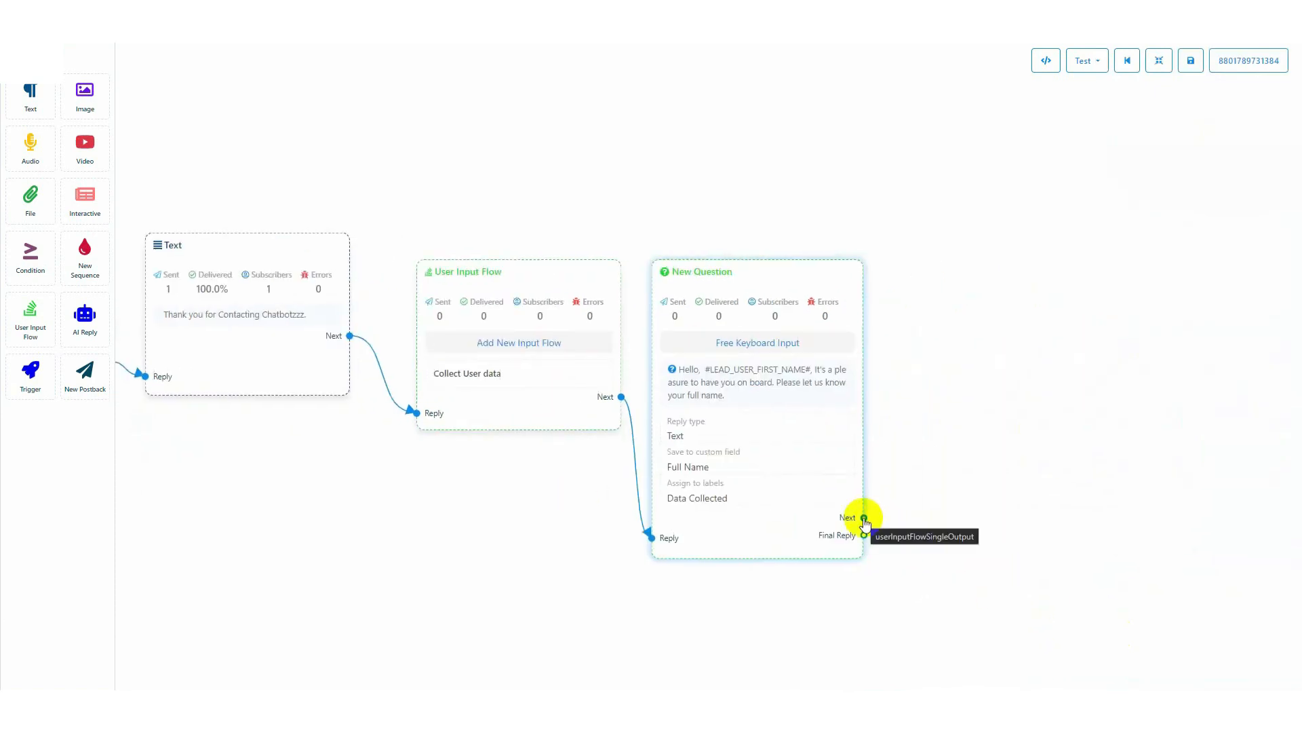
drag(864, 517, 917, 362)
double_click(983, 422)
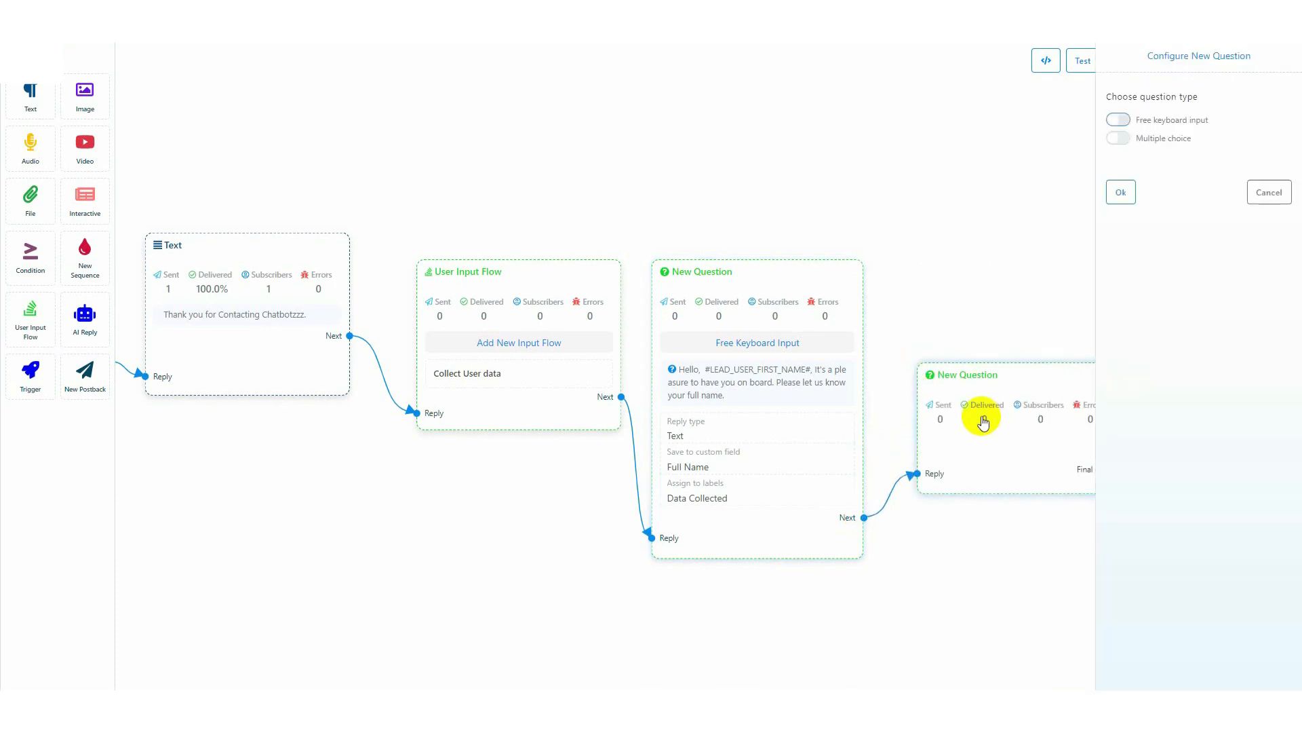
click(1118, 119)
Begin the question text with "We are glad to know that your full name is:" followed by the Full Name custom variable
click(1138, 223)
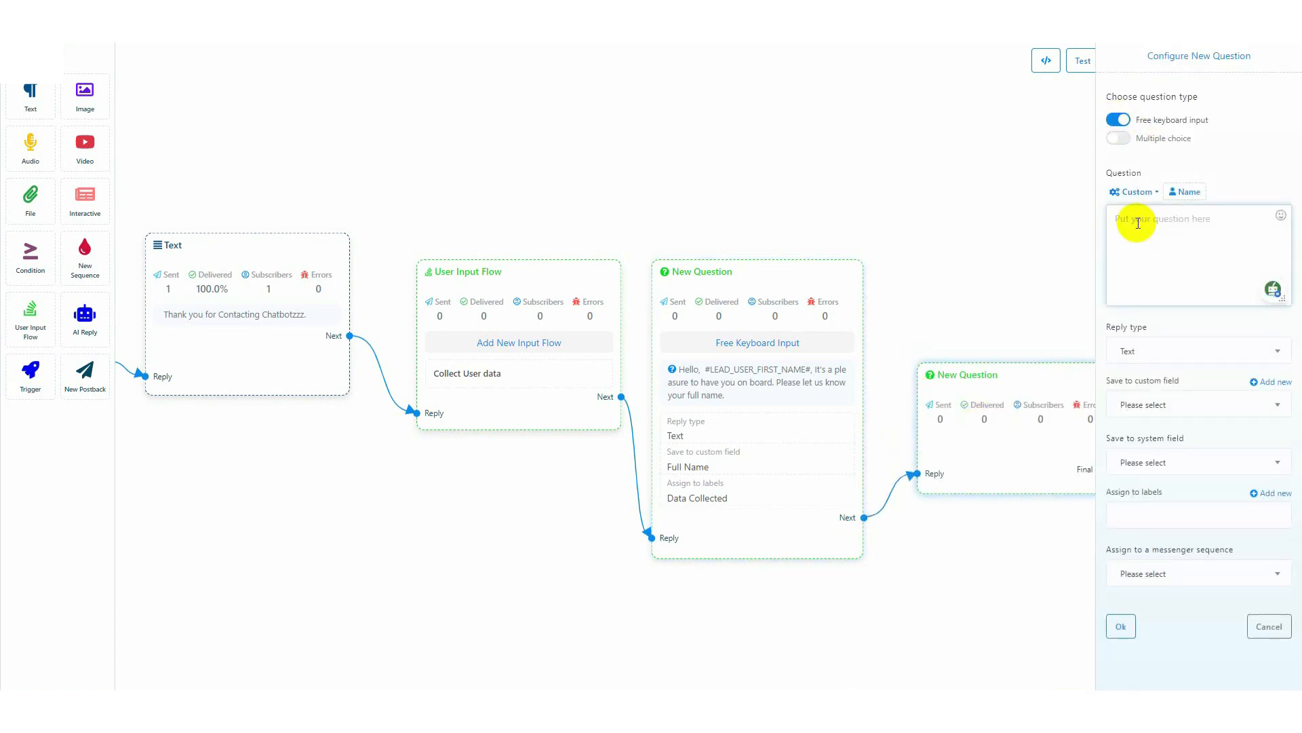
text(We are glad to know that your full name is:)
click(1154, 192)
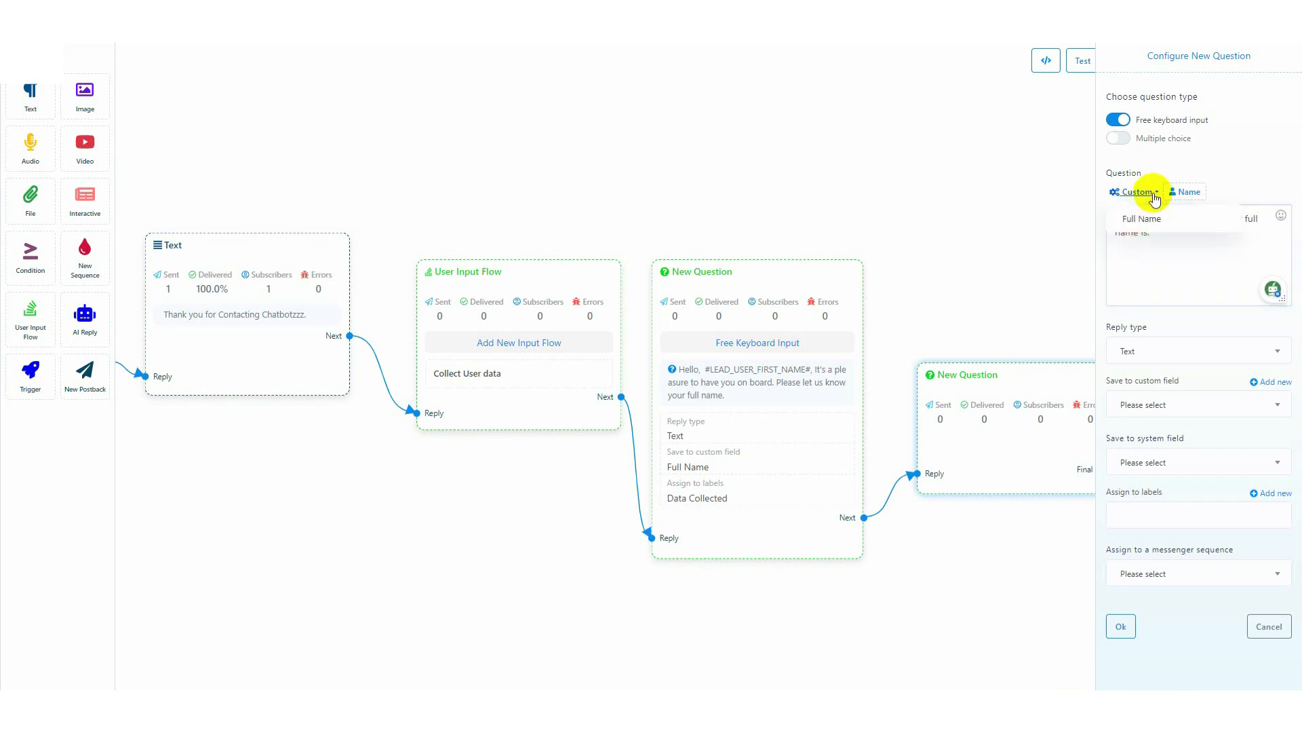
click(1146, 219)
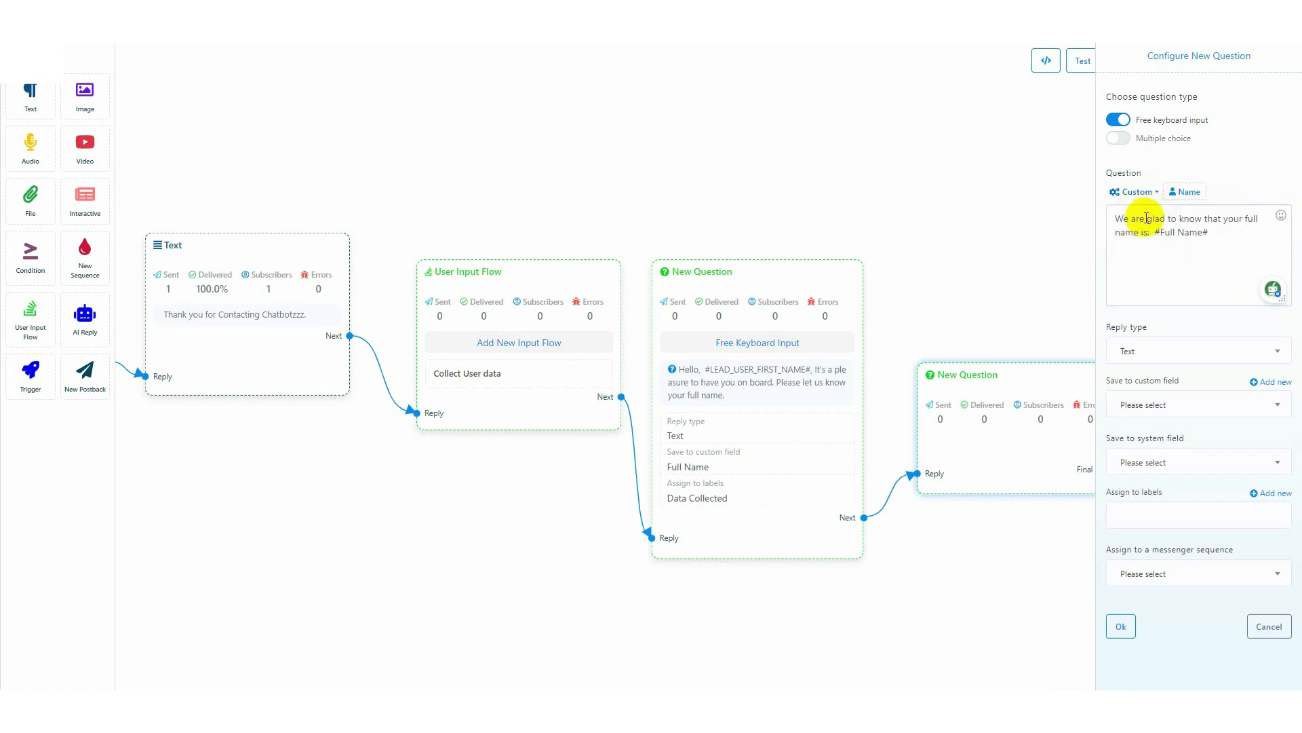
Add a second paragraph to the question: "Now, please let us know your email address. Please type your email address."
click(1256, 236)
key(Return)
key(Return)
text(Now, please let u)
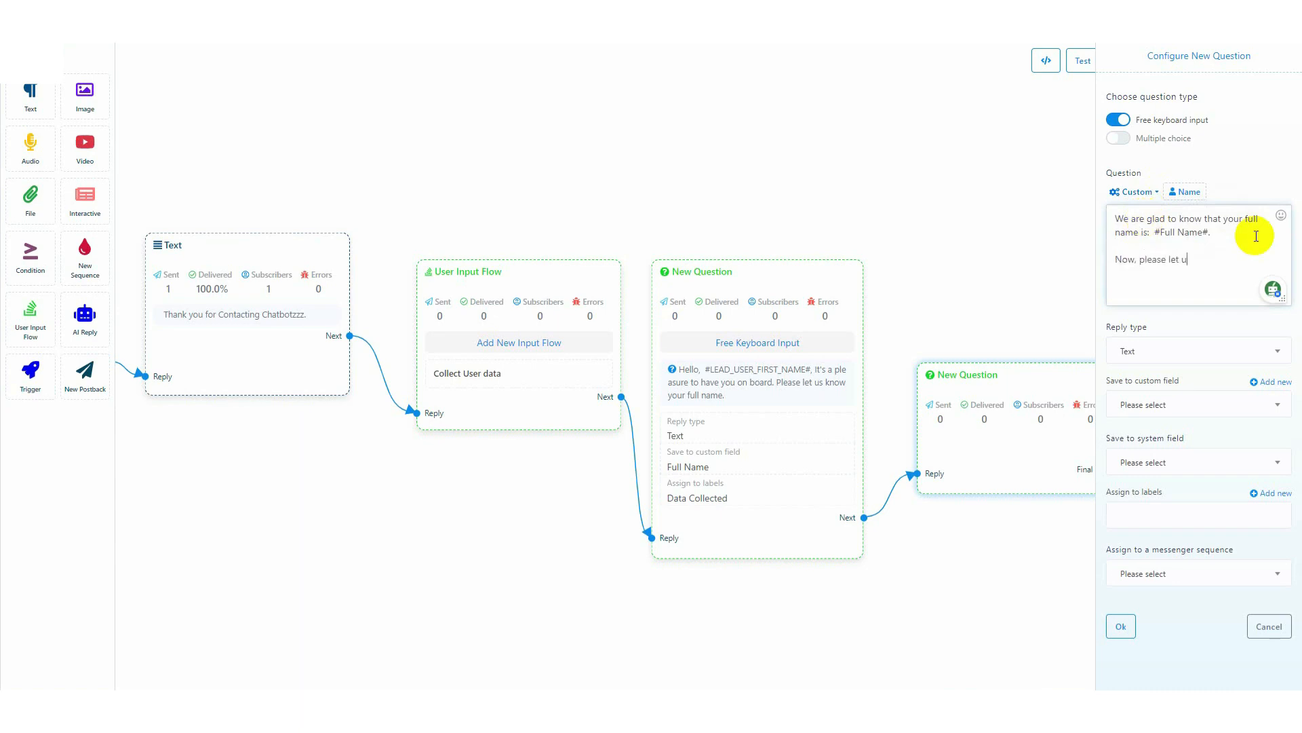
text(s know your email address. Please type your email address.)
Set the email question's reply type to Email, save its reply to the Email system field, and confirm the configuration
triple_click(1148, 327)
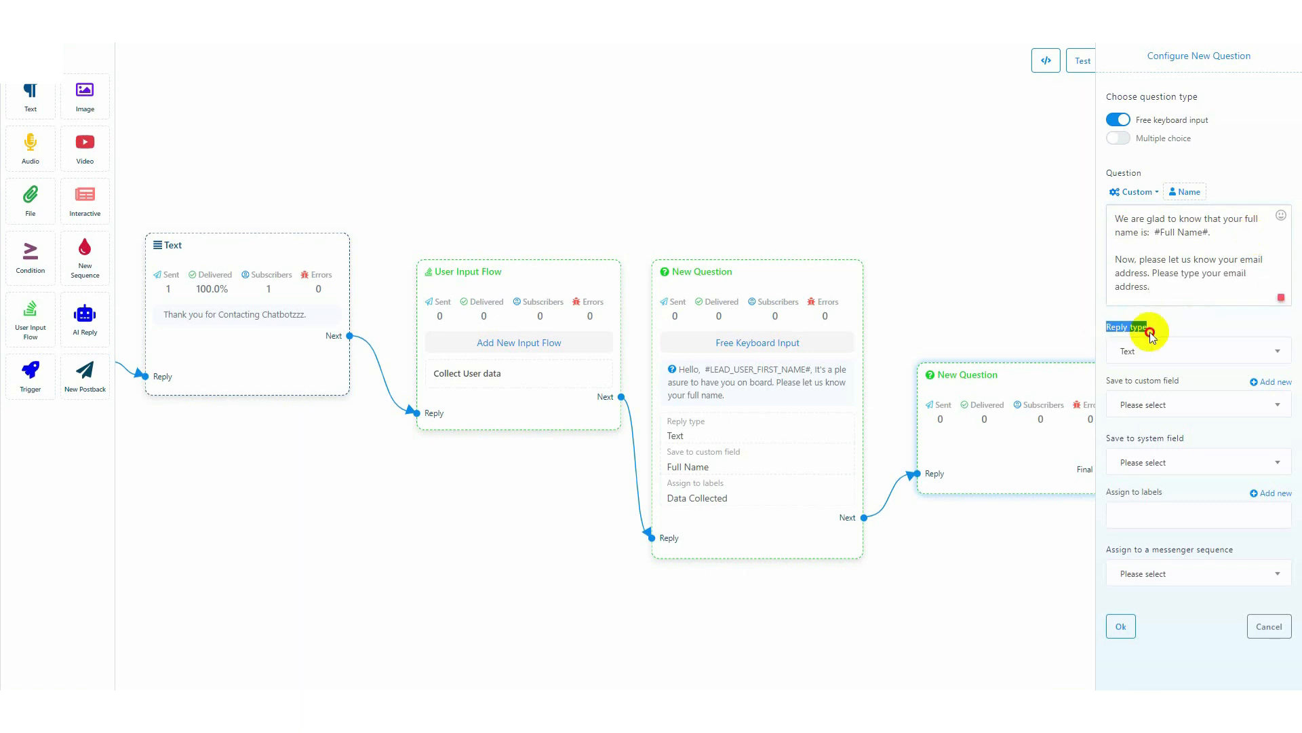
click(1168, 353)
click(1132, 441)
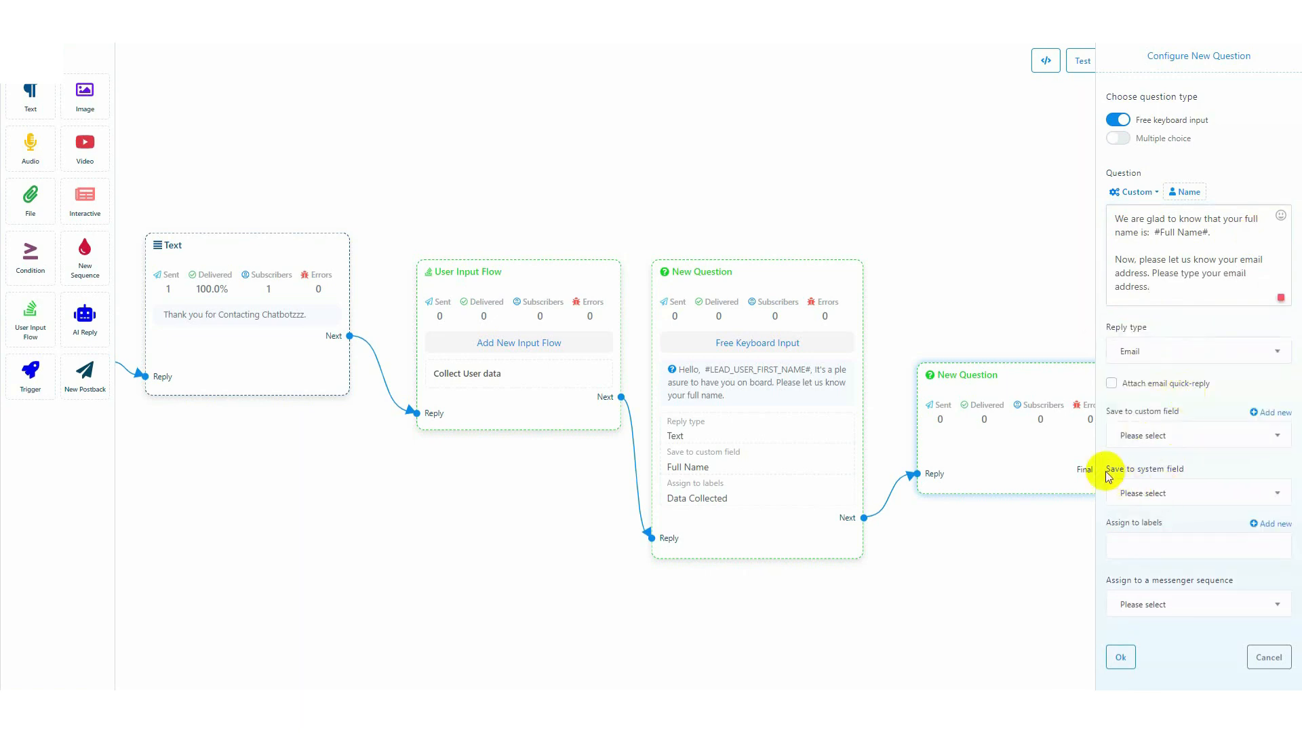
drag(1105, 468, 1188, 472)
click(1182, 493)
click(1128, 584)
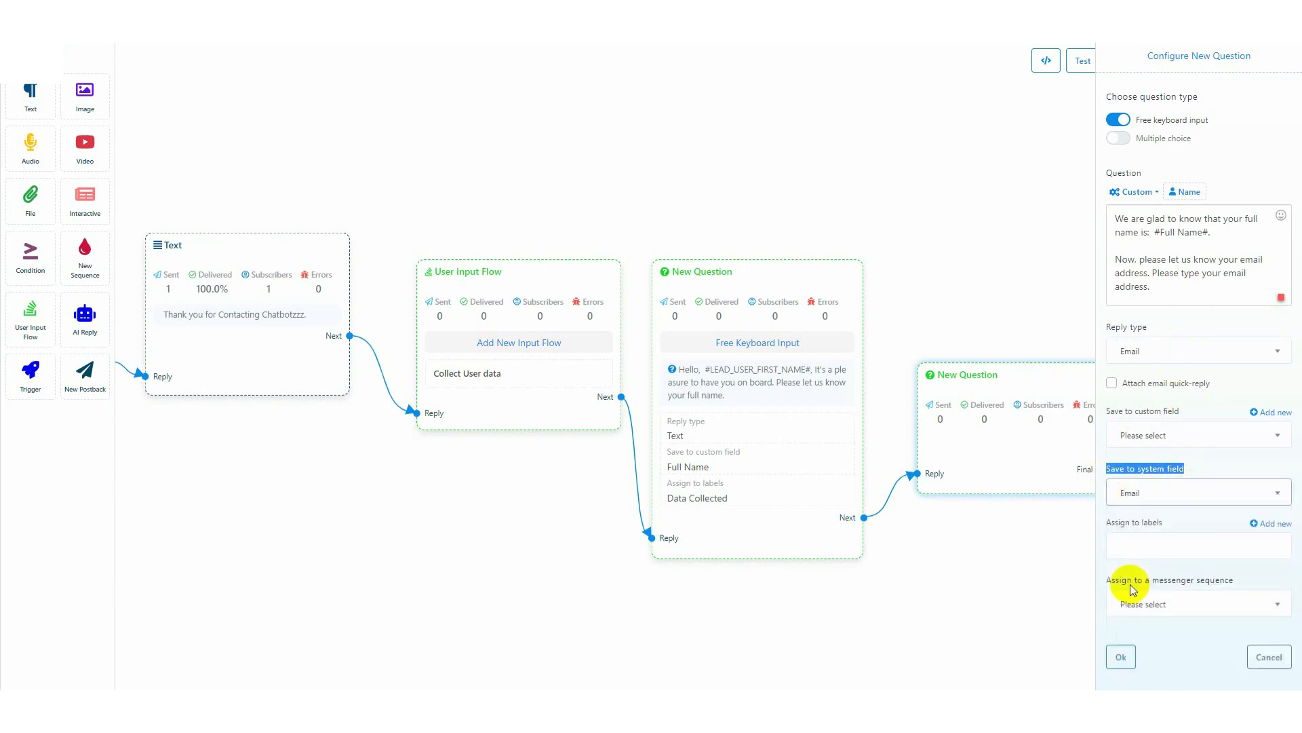
click(1123, 657)
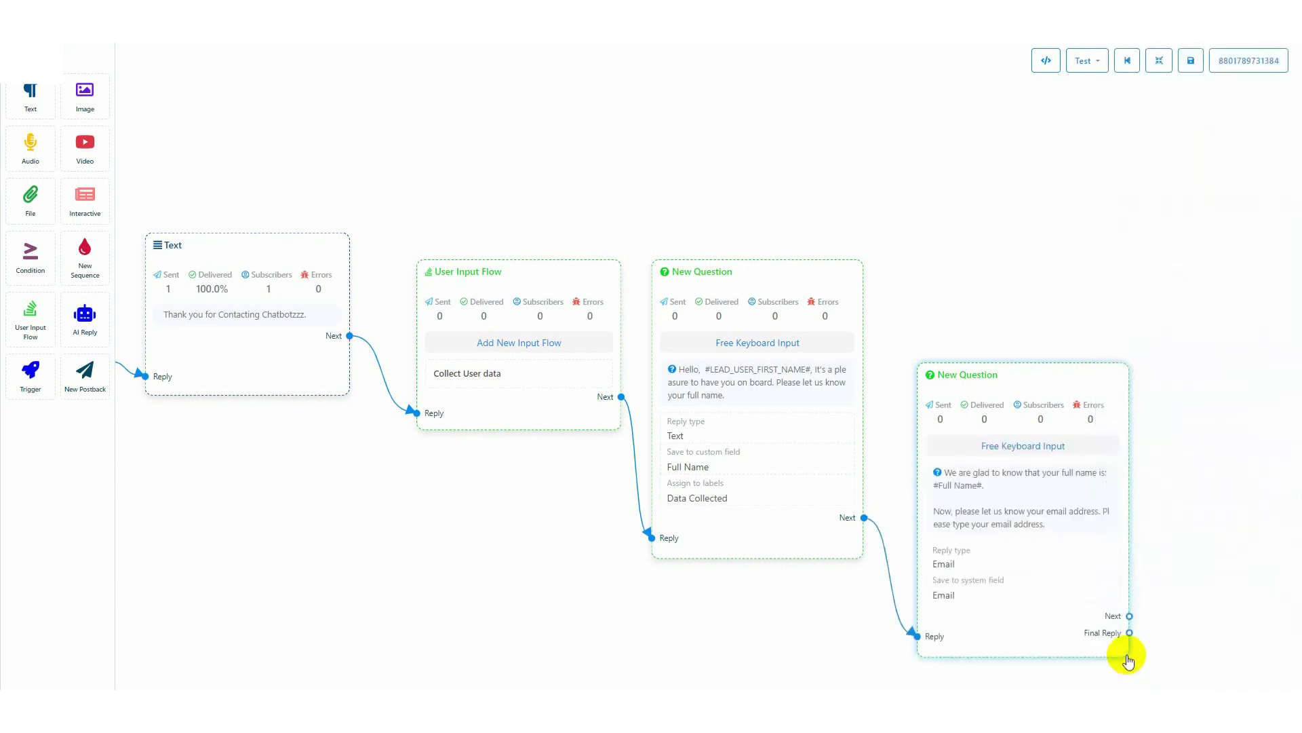
Connect a third question after the email question and set its question type to Multiple choice
mouse_move(828, 475)
mouse_down()
mouse_move(864, 360)
mouse_move(866, 297)
mouse_up()
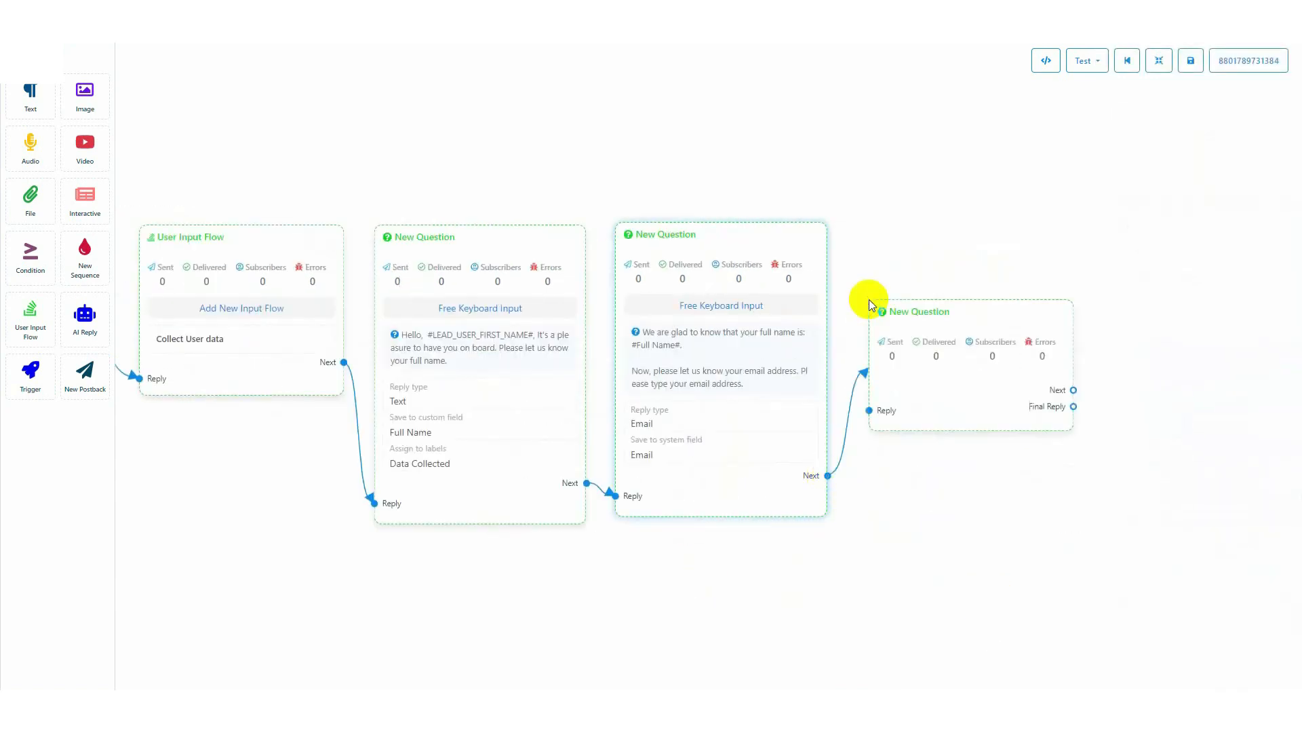
click(935, 367)
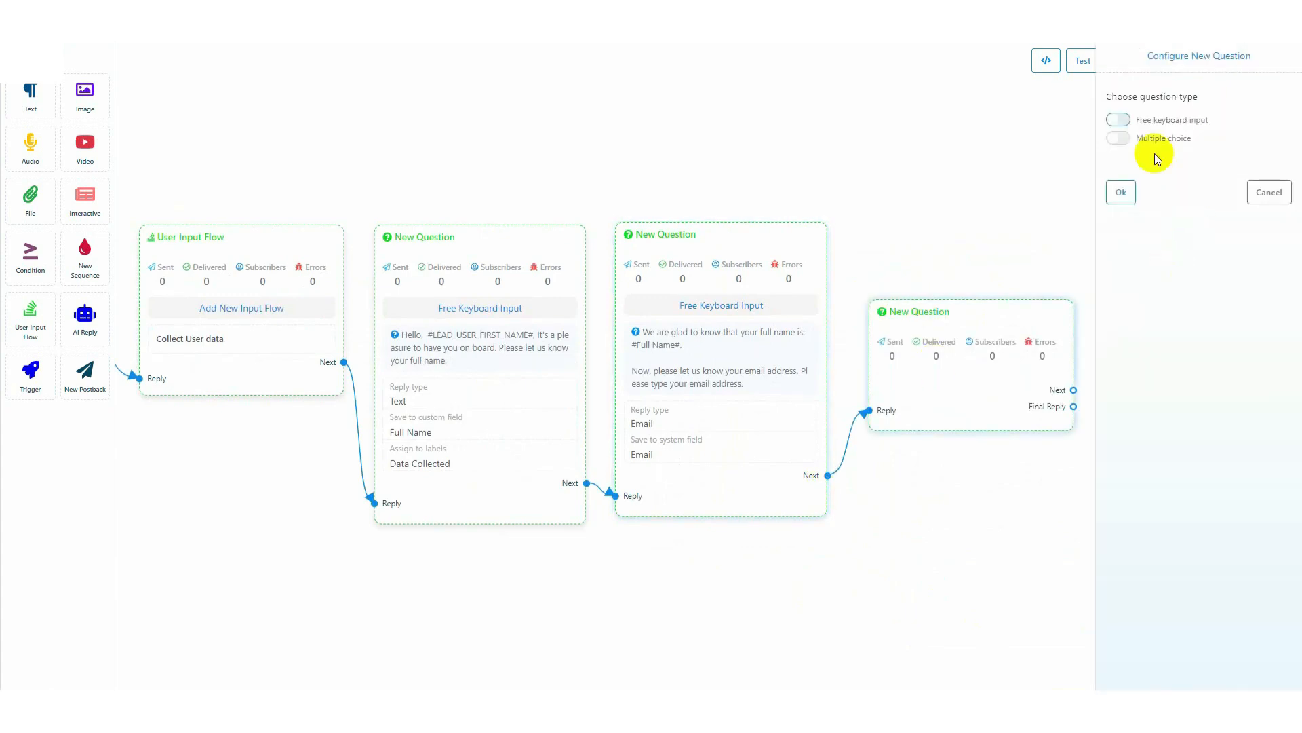
click(1118, 139)
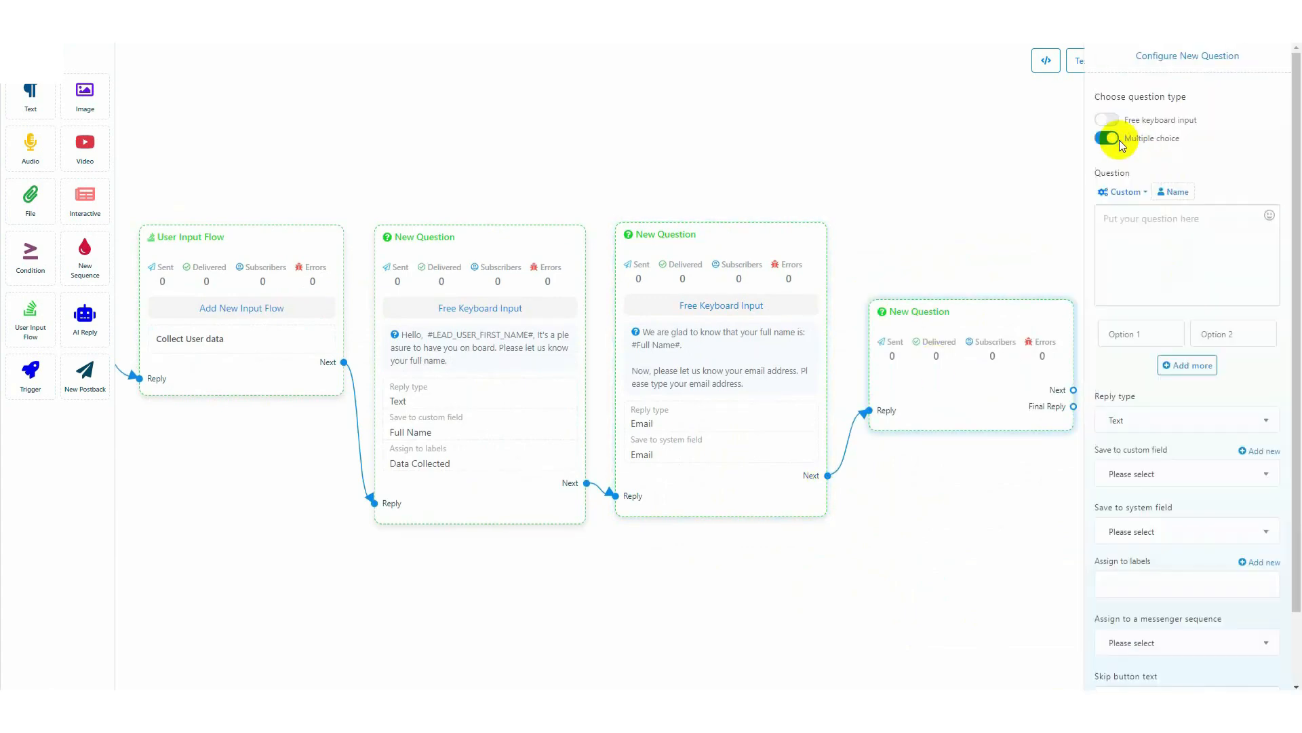
Write the question "Thank you for providing your email address. Please let us know your favourite color."
click(1123, 224)
text(Thank you for providing your email add)
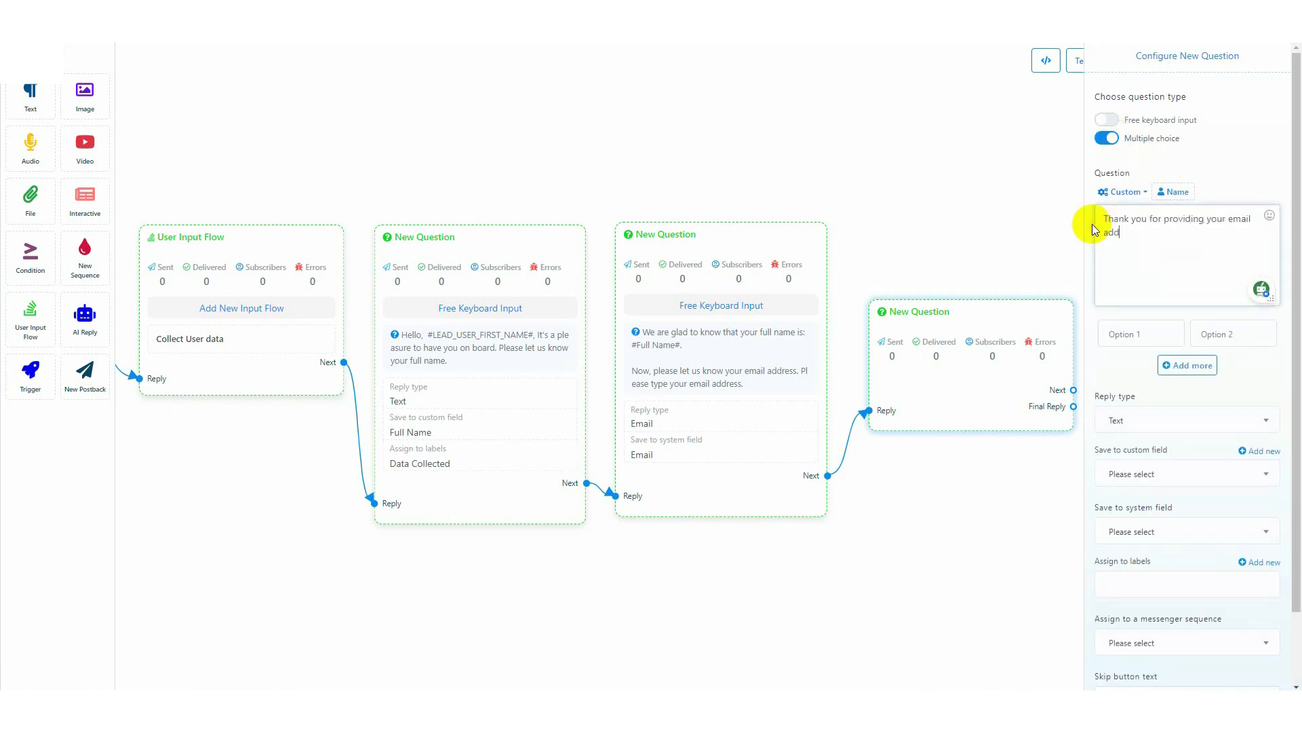
text(ress. Please let us know your favourite color.)
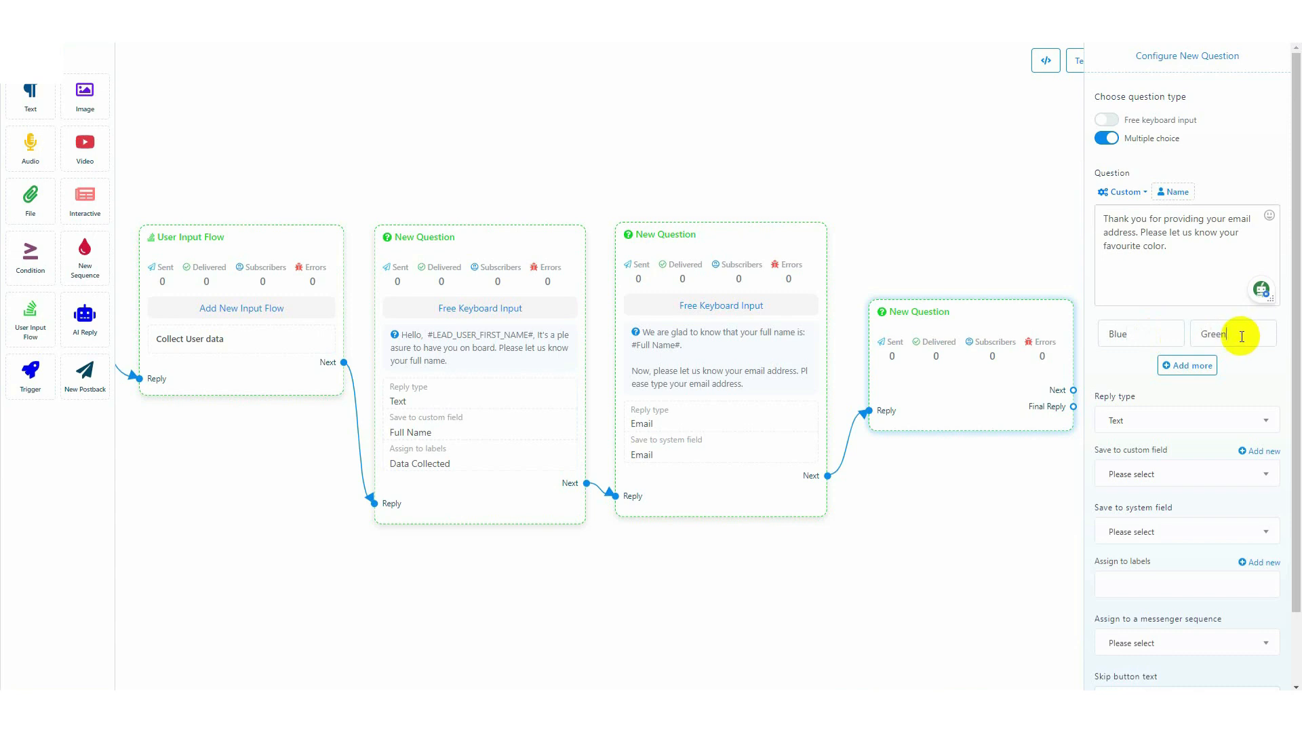
Fill in the answer options Blue, Green, Black and Pink, adding two extra options to the default pair
click(1195, 367)
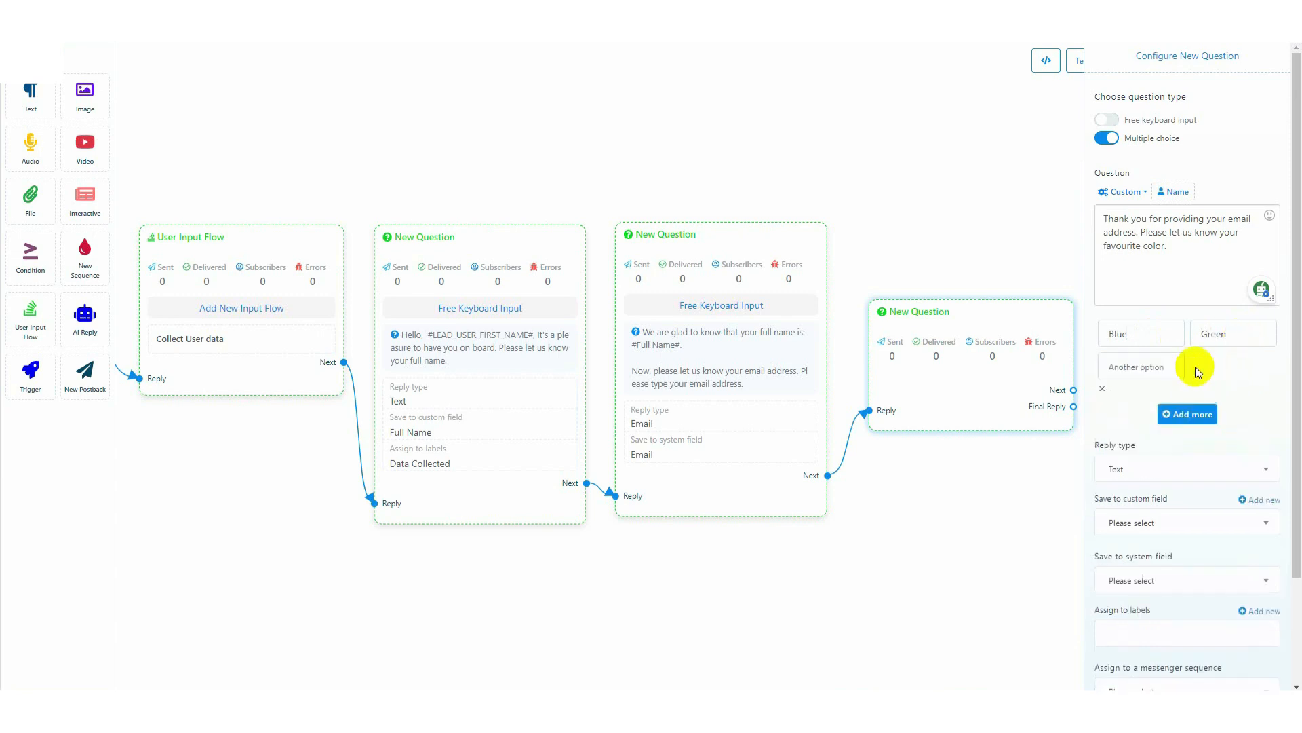
text(Black)
click(1187, 413)
text(Pink)
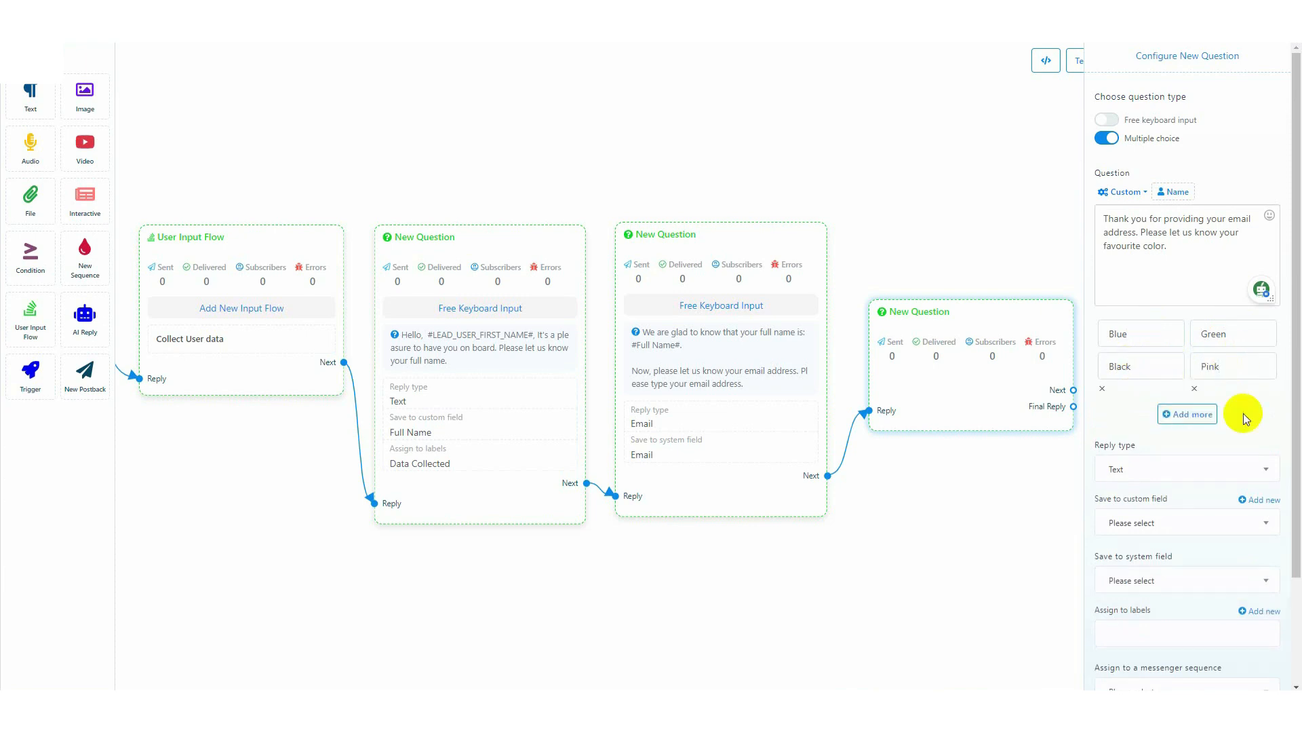
Create and save a new custom field named "Color" with the reply type Text
scroll(1243, 417, down, 1)
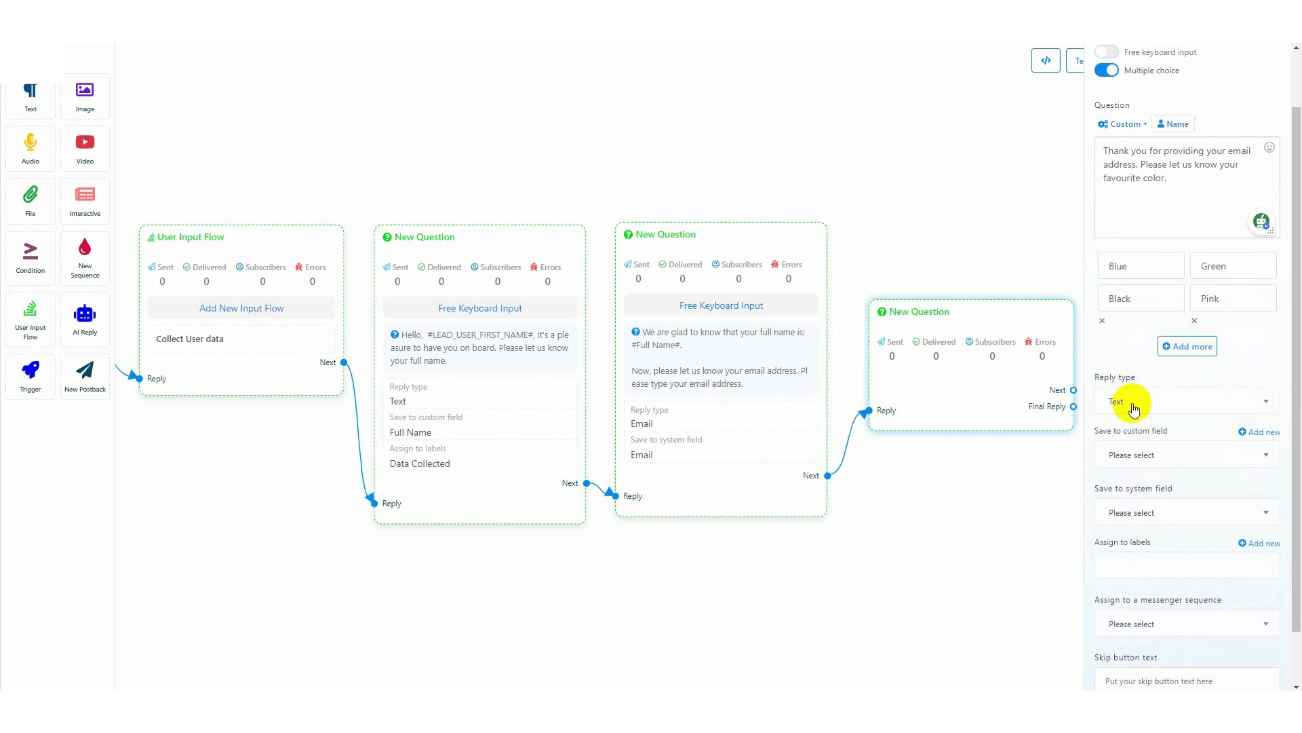
scroll(1139, 408, down, 1)
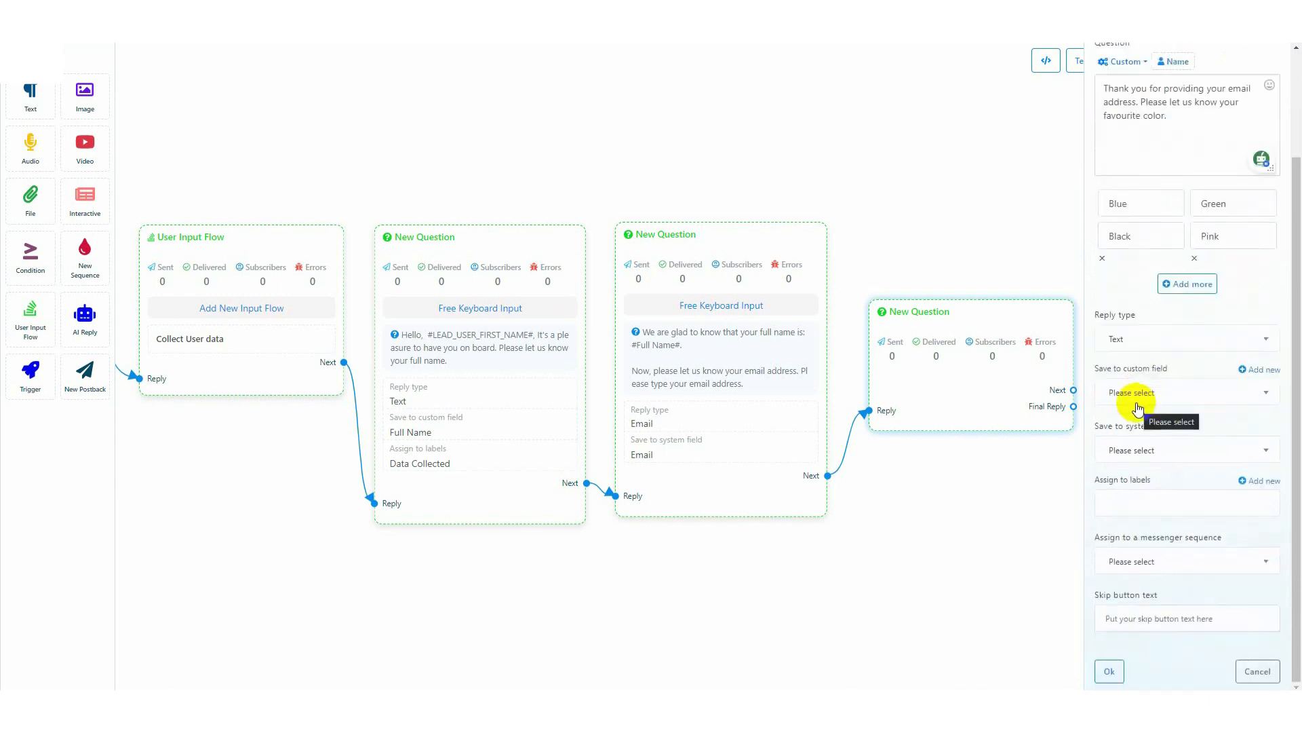
click(1265, 369)
click(1160, 452)
text(Color)
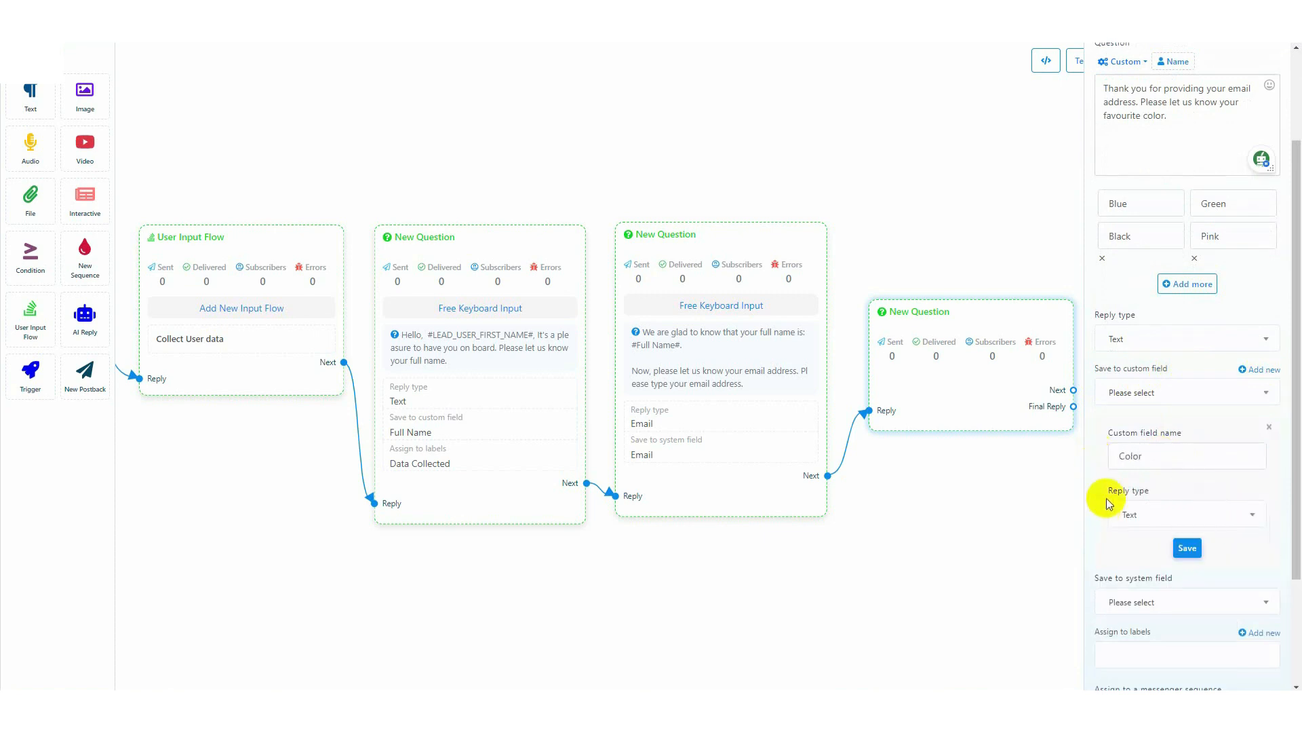
click(1187, 548)
Save the favourite-color question's reply to the Color custom field and confirm its configuration
click(1173, 392)
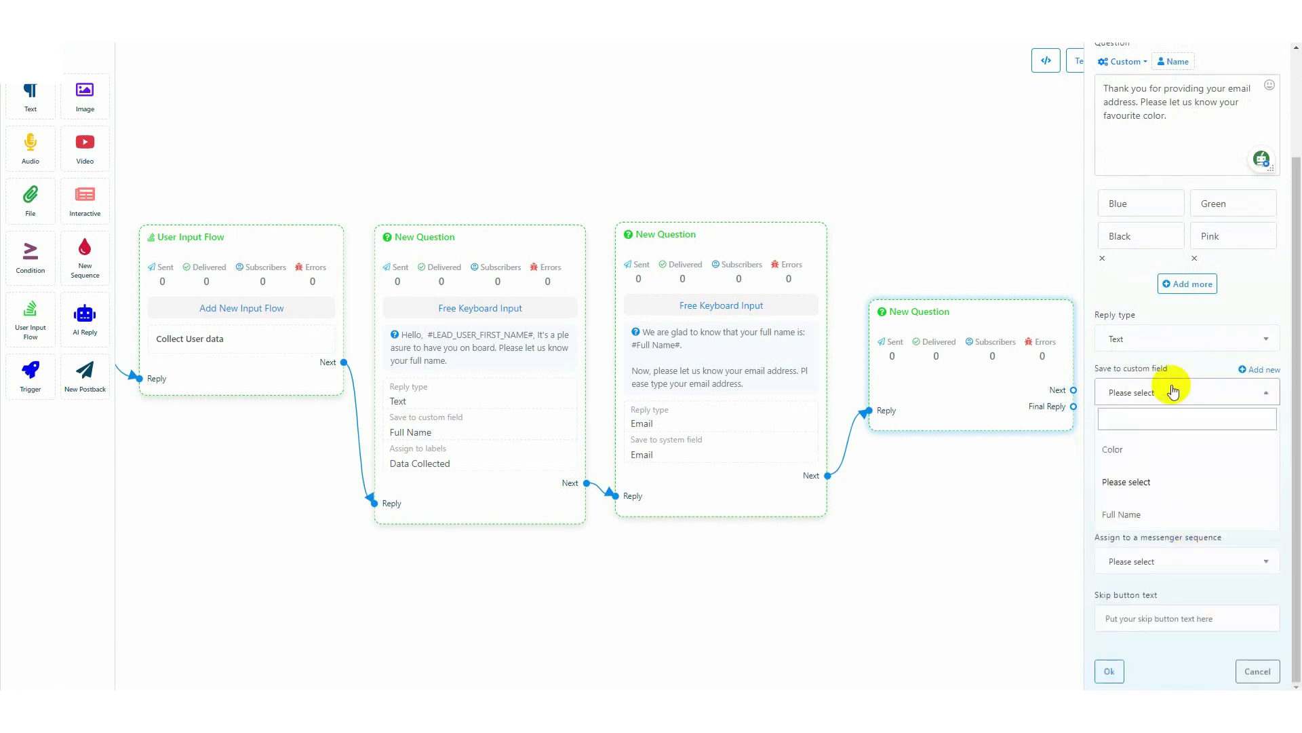
click(1121, 451)
click(1111, 673)
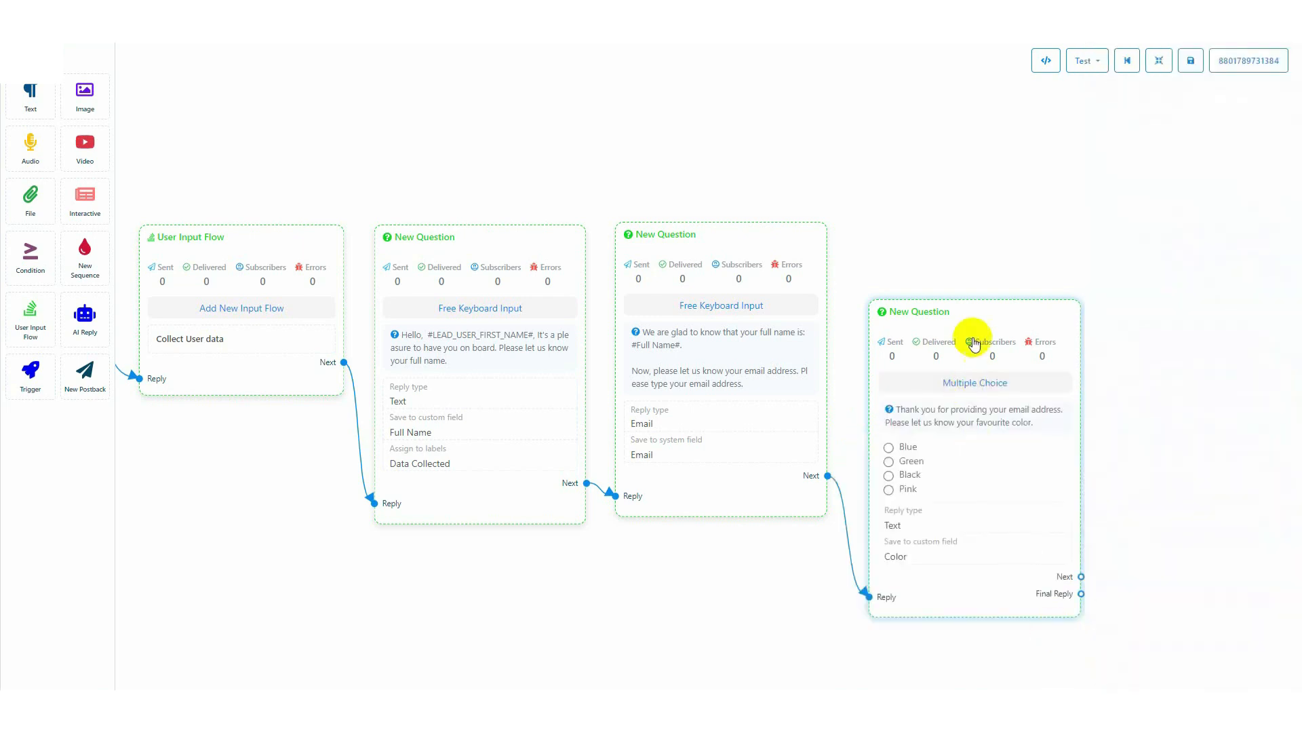
Align the multiple-choice question with the other questions, connect a new postback to its final reply, and open the postback's configuration
drag(971, 317, 968, 238)
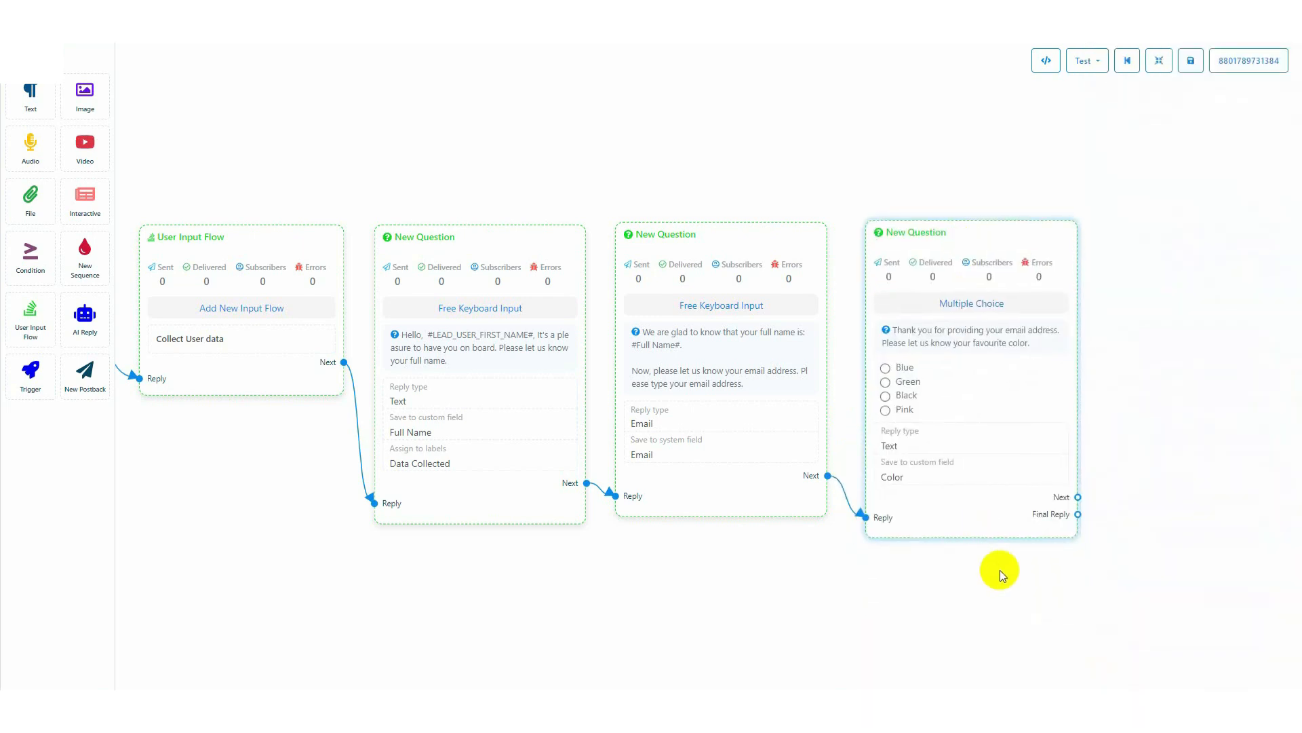
drag(1003, 575, 893, 570)
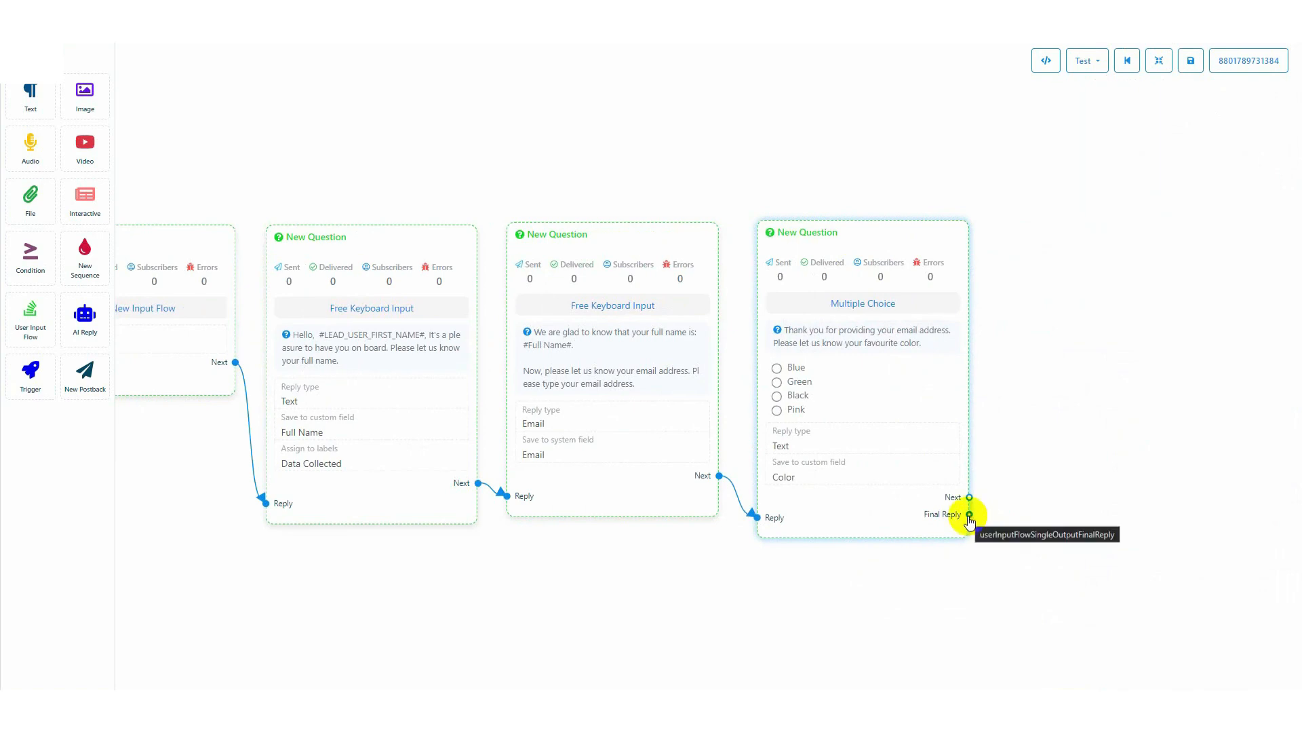
drag(969, 515, 1004, 323)
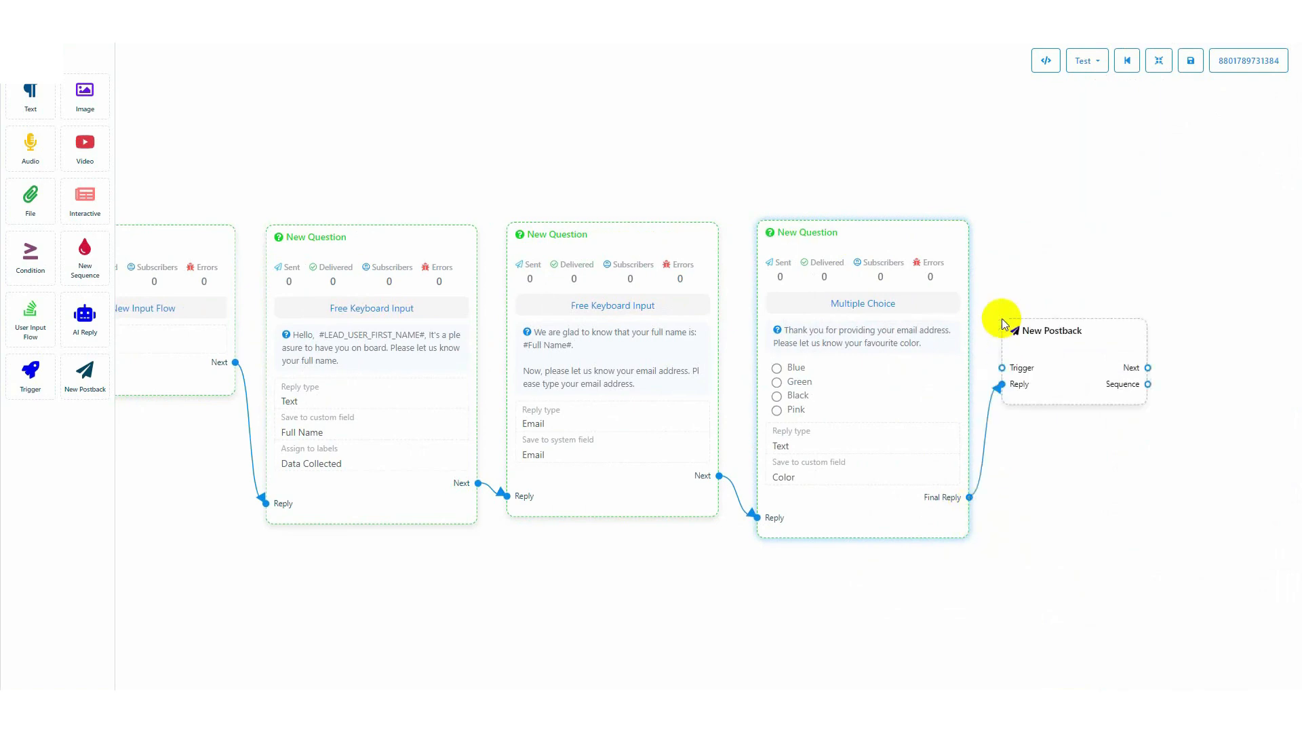
double_click(1072, 360)
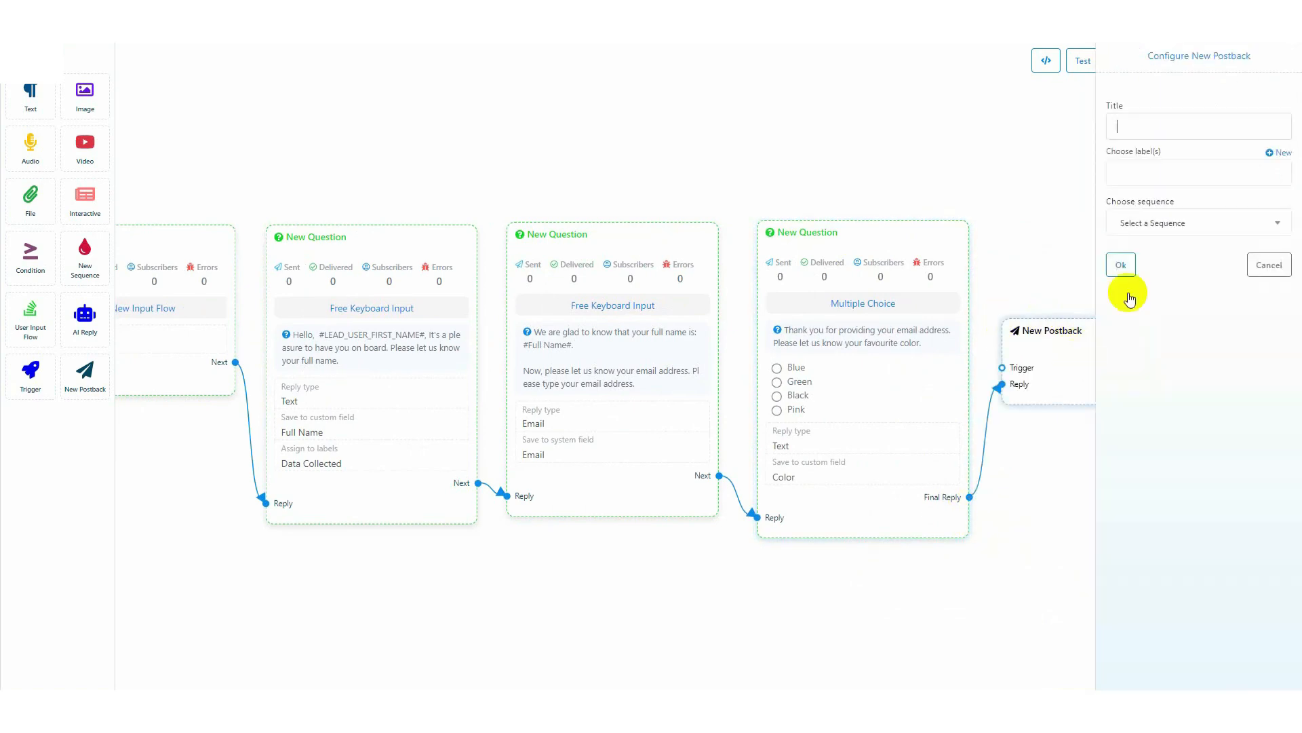
Title the new postback "Final Reply" and confirm its configuration
click(1166, 129)
text(Final Reply)
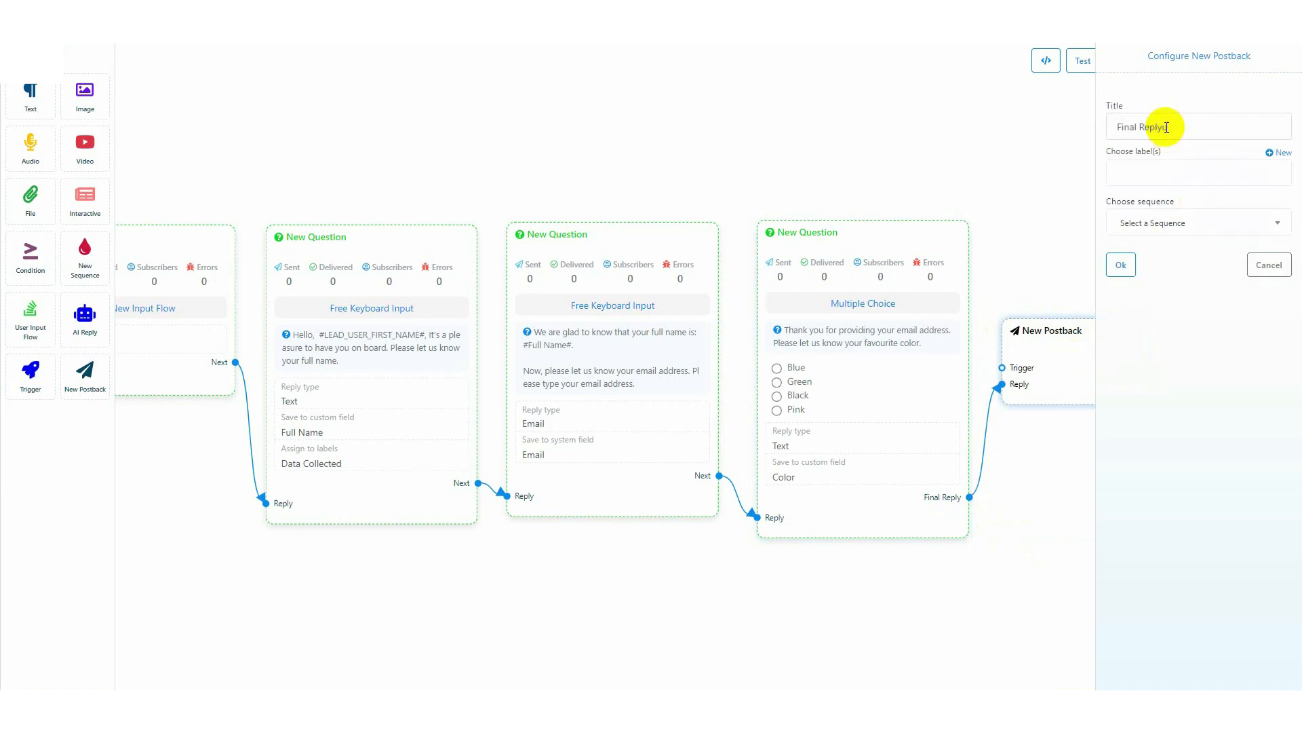
click(1121, 265)
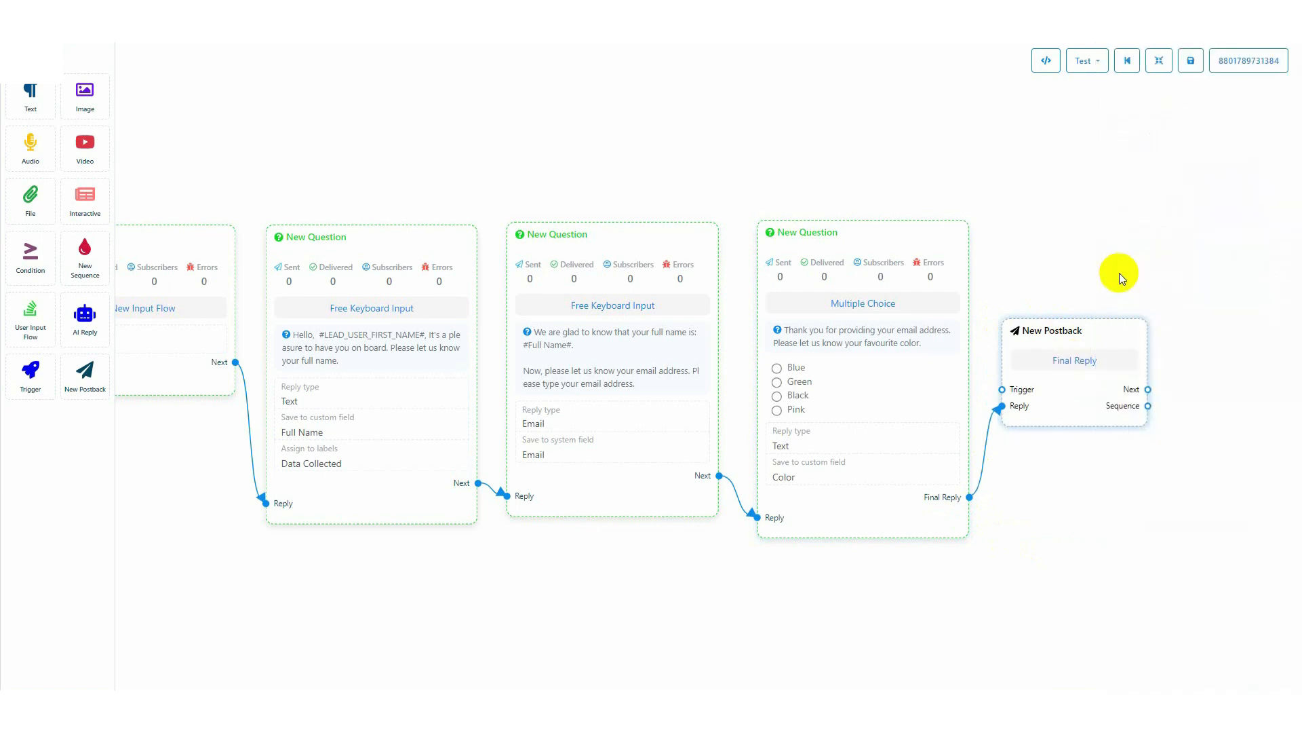
Connect a text message to the Final Reply postback, reading "Thank you for providing your details. We will get back to you as soon as possible."
drag(1065, 500, 844, 496)
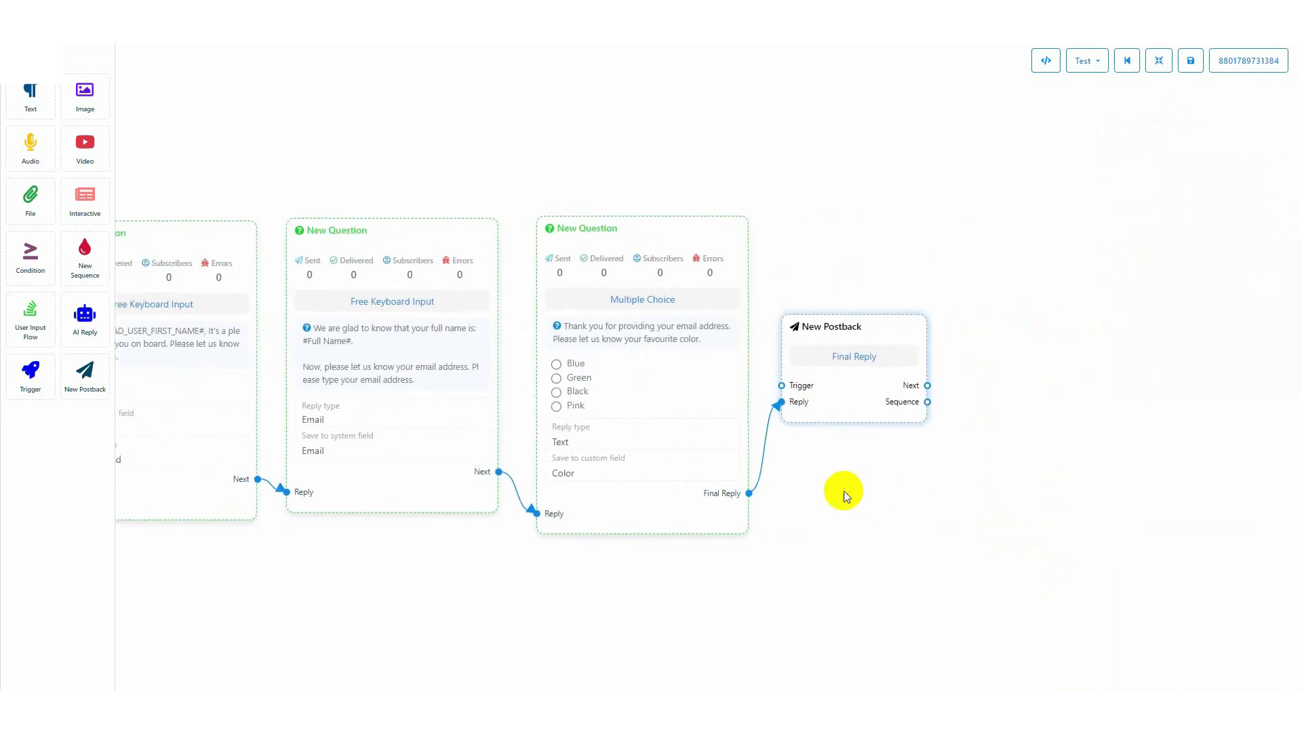
drag(927, 385, 958, 260)
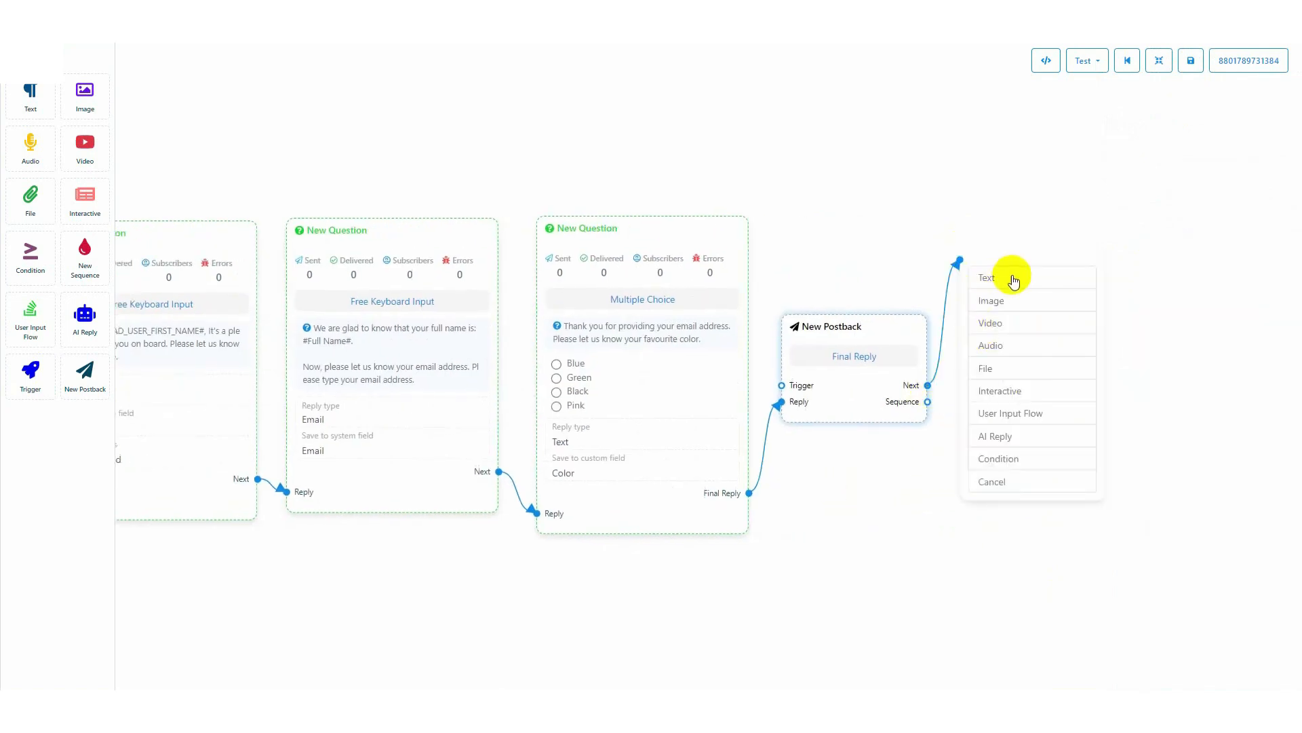
click(1014, 280)
text(Th)
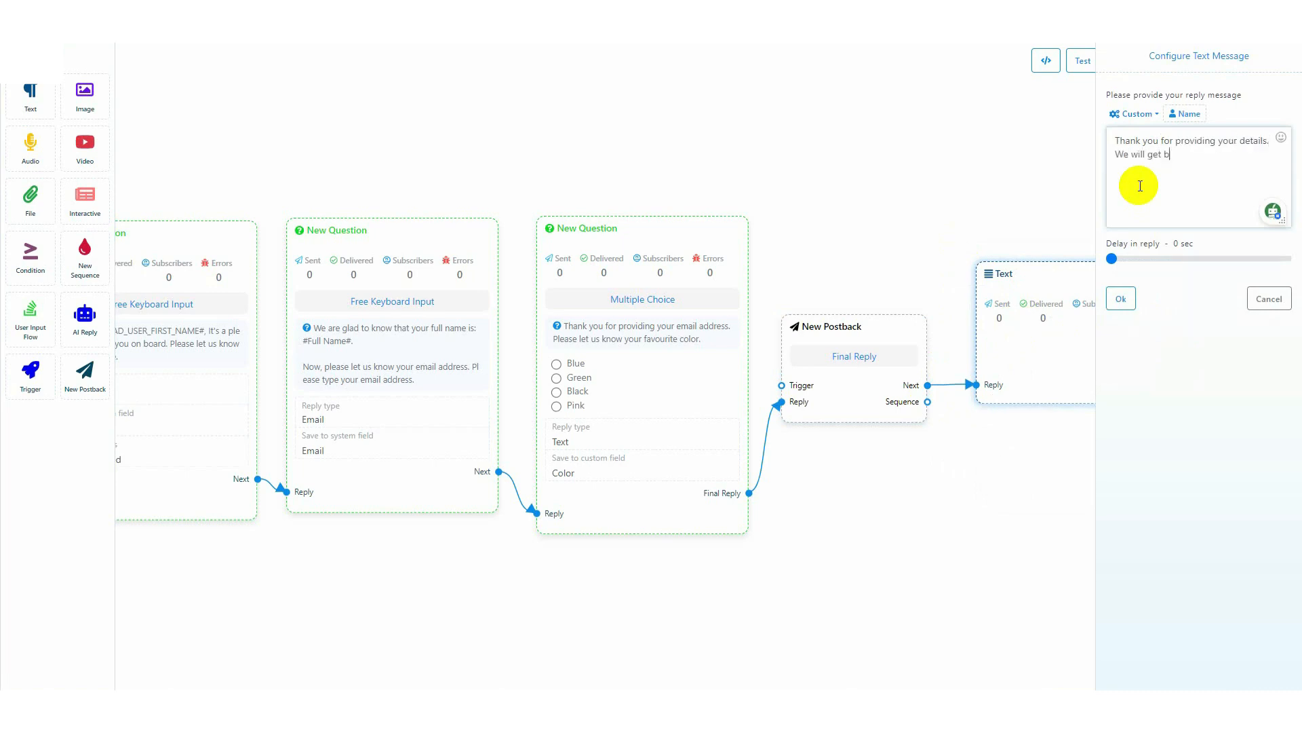
text(ible.)
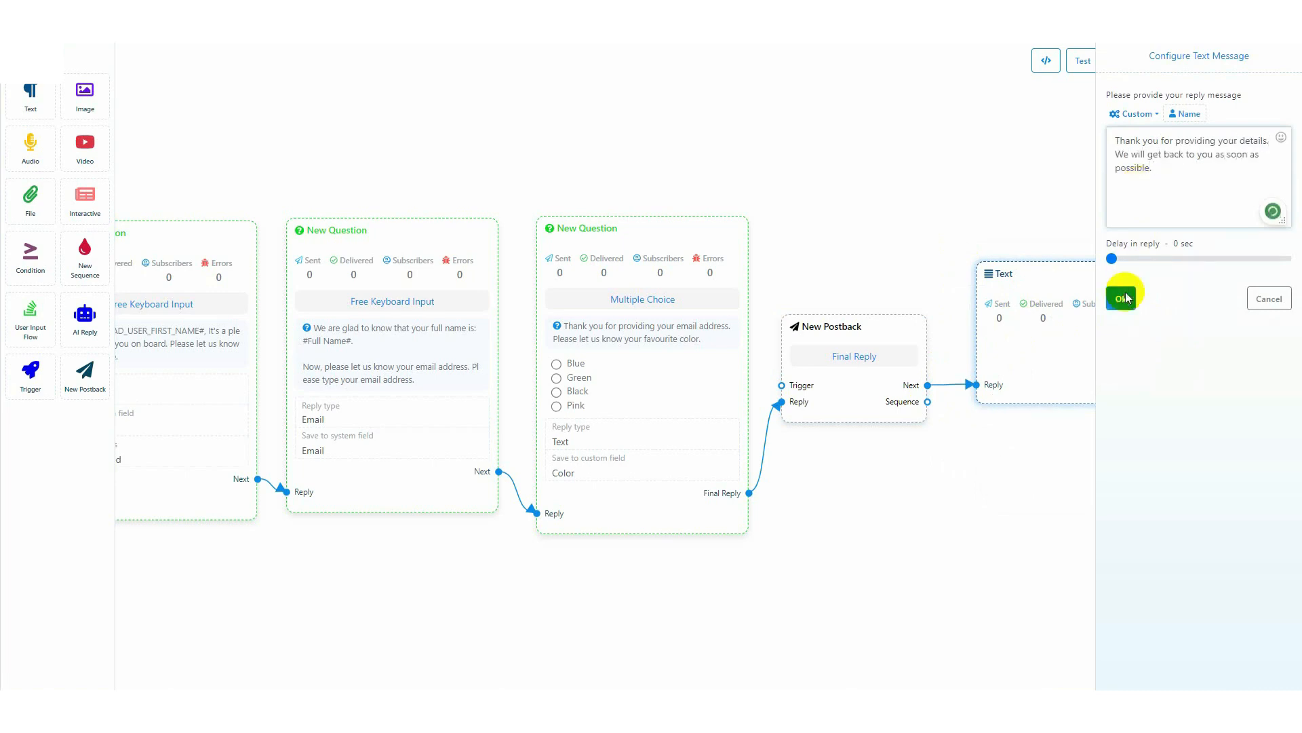
click(1121, 299)
Fit the whole bot flow in view and save it
scroll(902, 536, down, 2)
scroll(679, 583, down, 2)
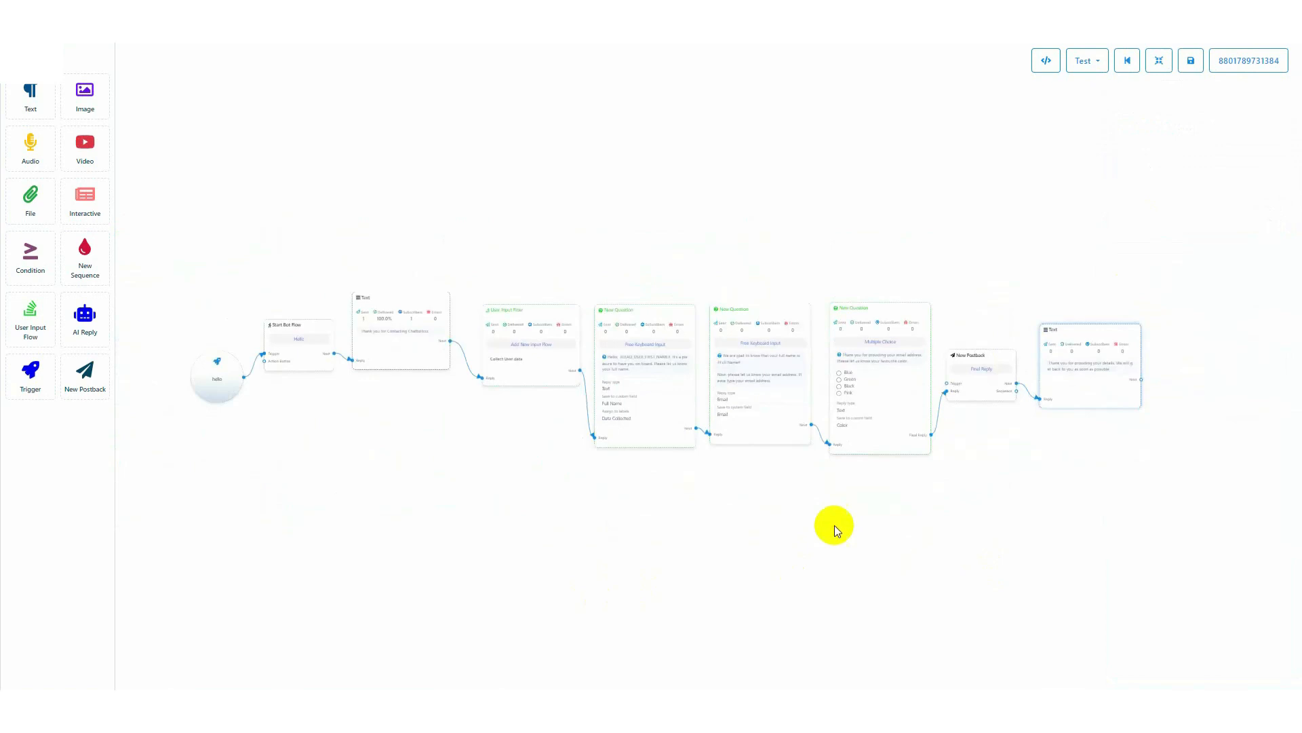
click(1191, 61)
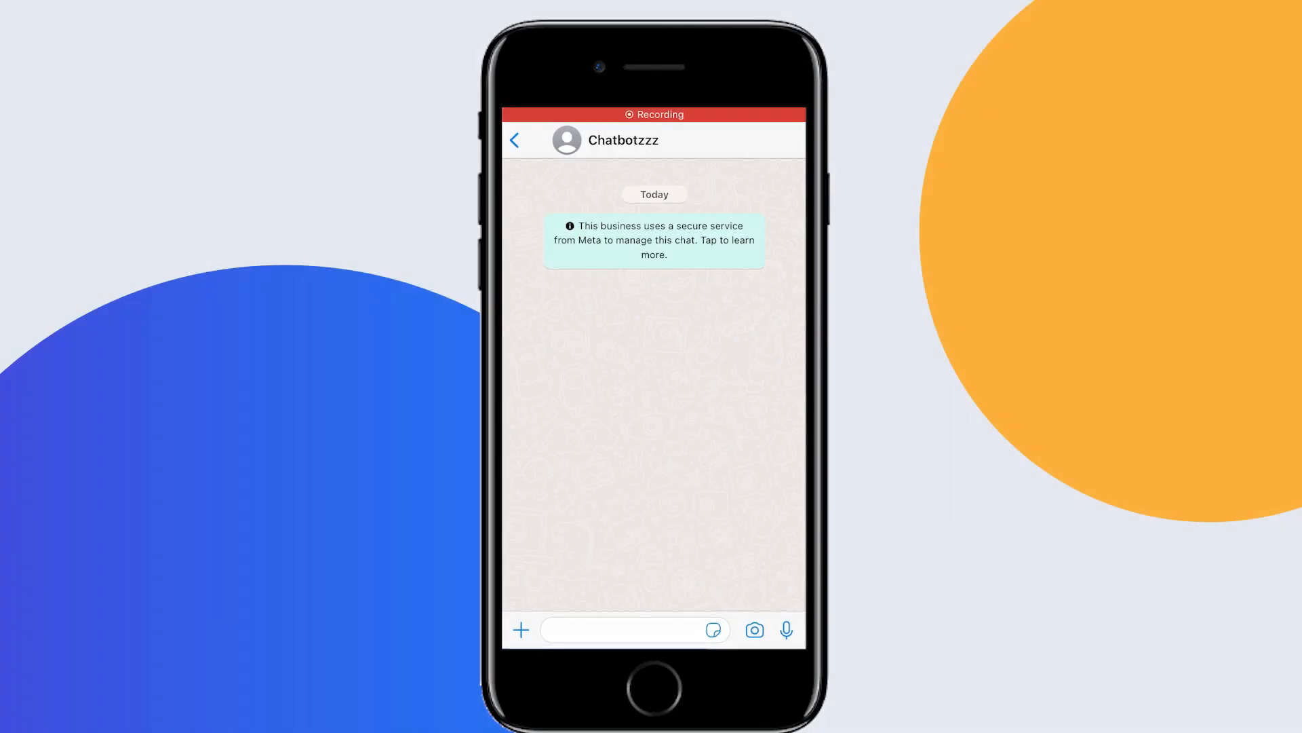
Switch to WhatsApp on the phone and send "Hello" to the Chatbotzzz chat to start the bot
click(624, 630)
text(Hello)
click(787, 419)
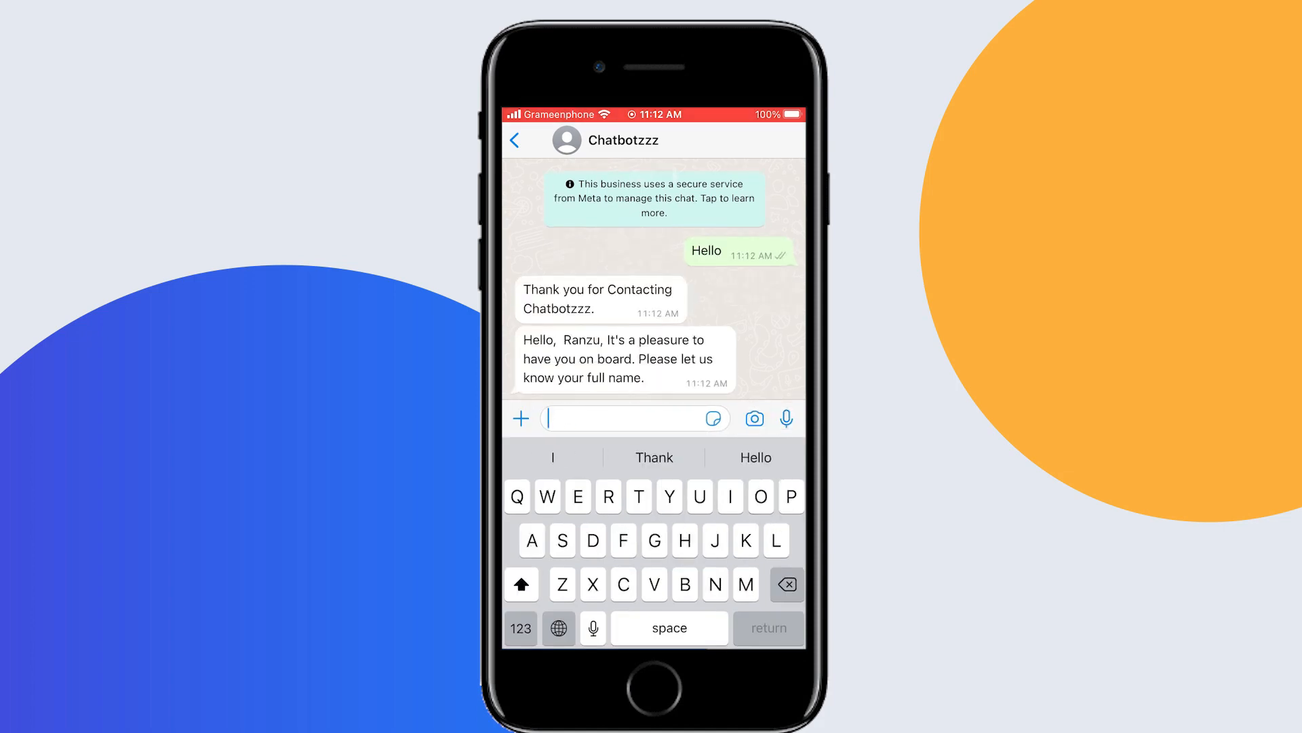
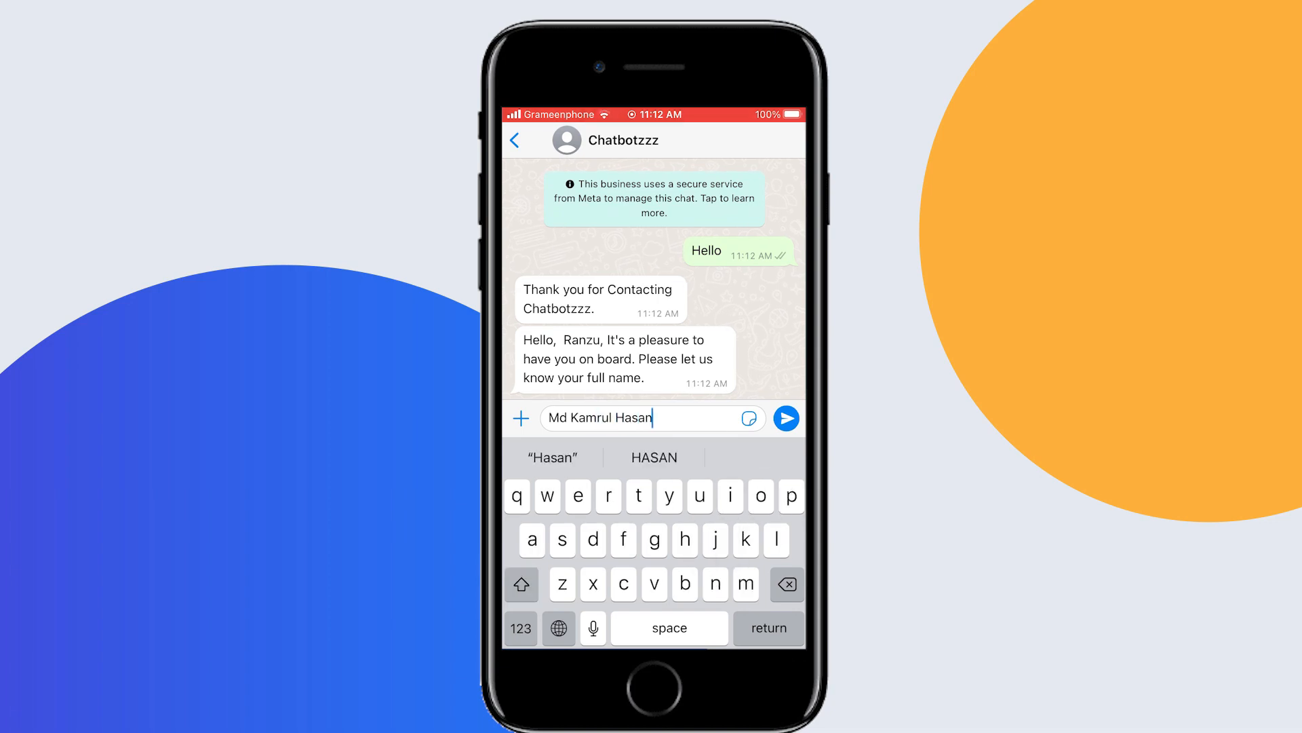
Answer the bot's first question by sending the full name
click(787, 418)
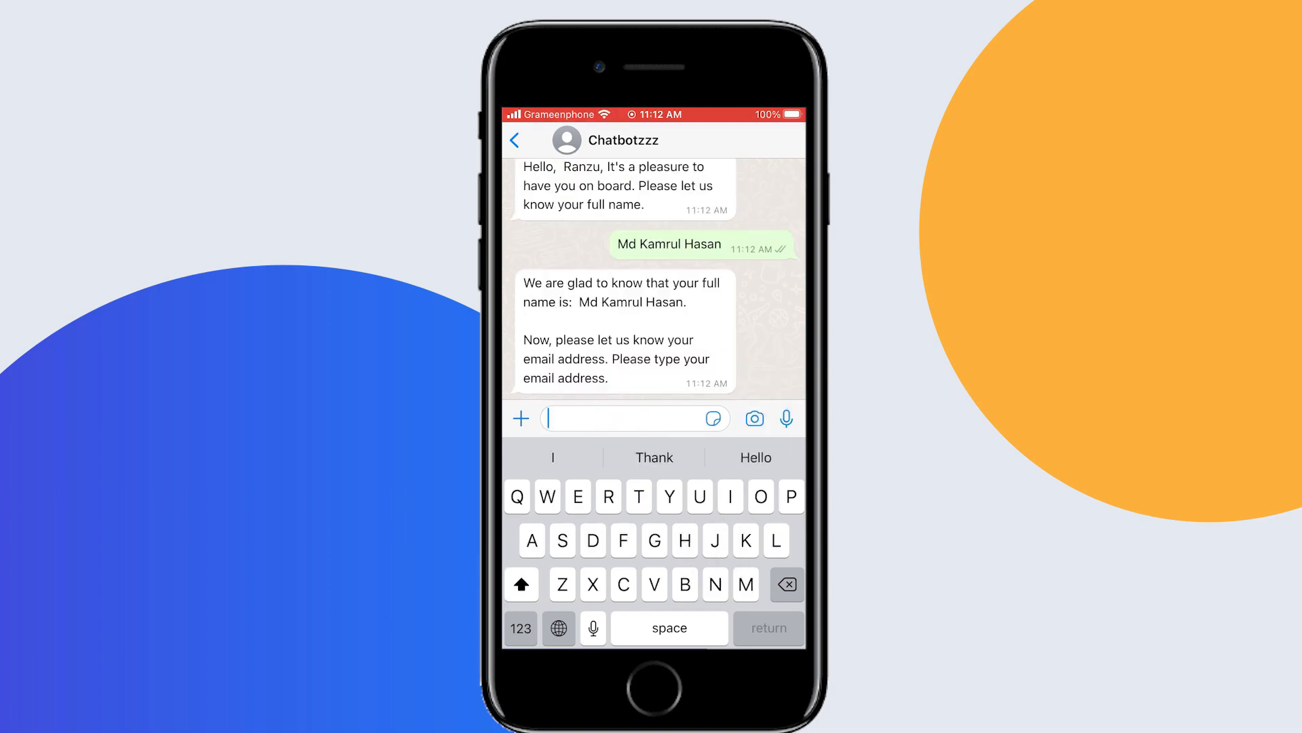
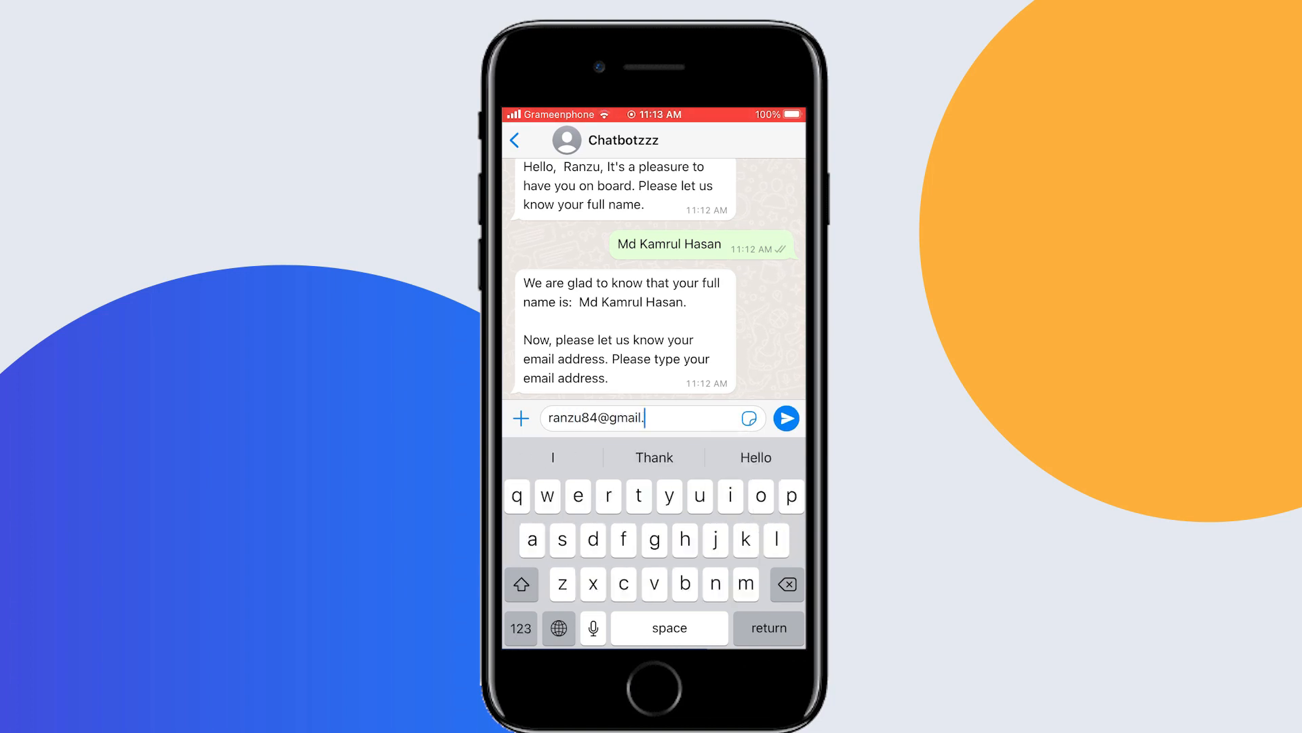
Answer the bot's second question by sending the email address
click(786, 418)
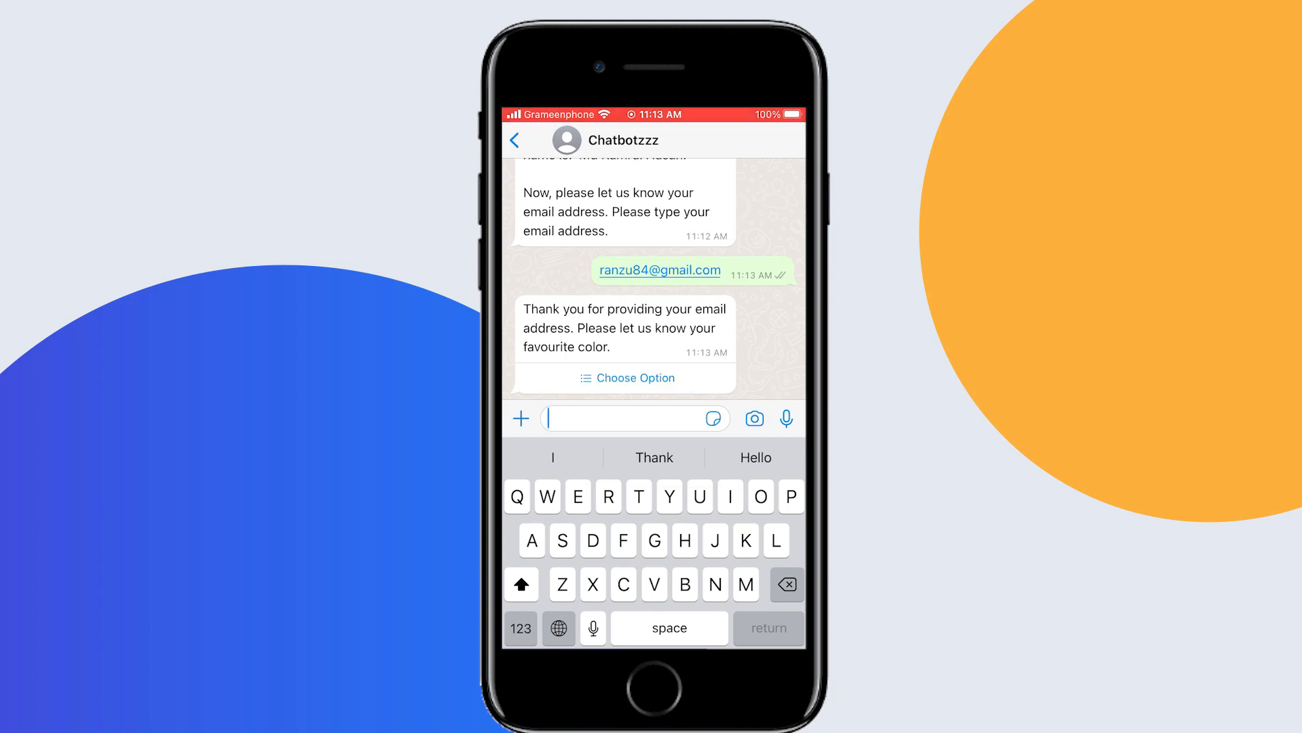
Open the favourite-color options in the chat, choose Green and send it as the answer
click(628, 378)
click(532, 450)
click(654, 614)
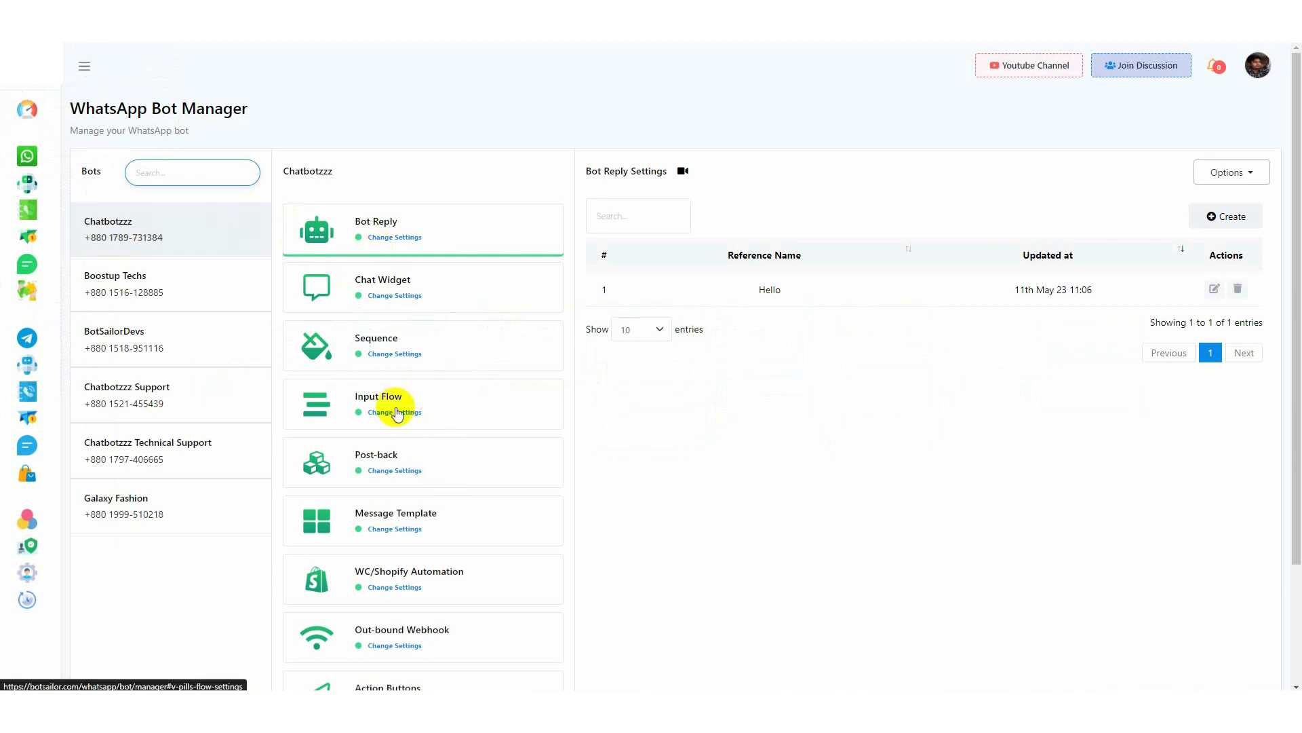
Switch to BotSailor, view the report of the Collect User data campaign in the Input Flow settings, and return to the bot manager
click(419, 411)
drag(885, 290, 962, 291)
click(967, 334)
click(1225, 288)
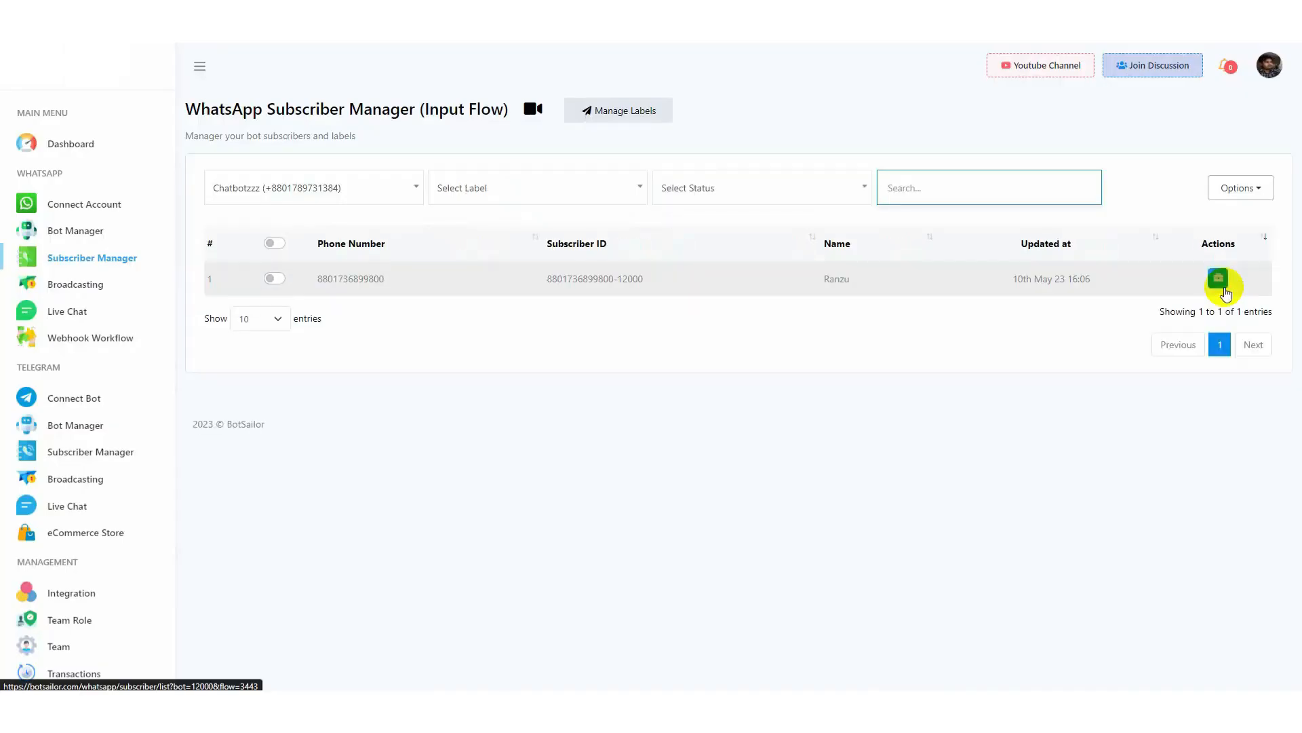
click(272, 7)
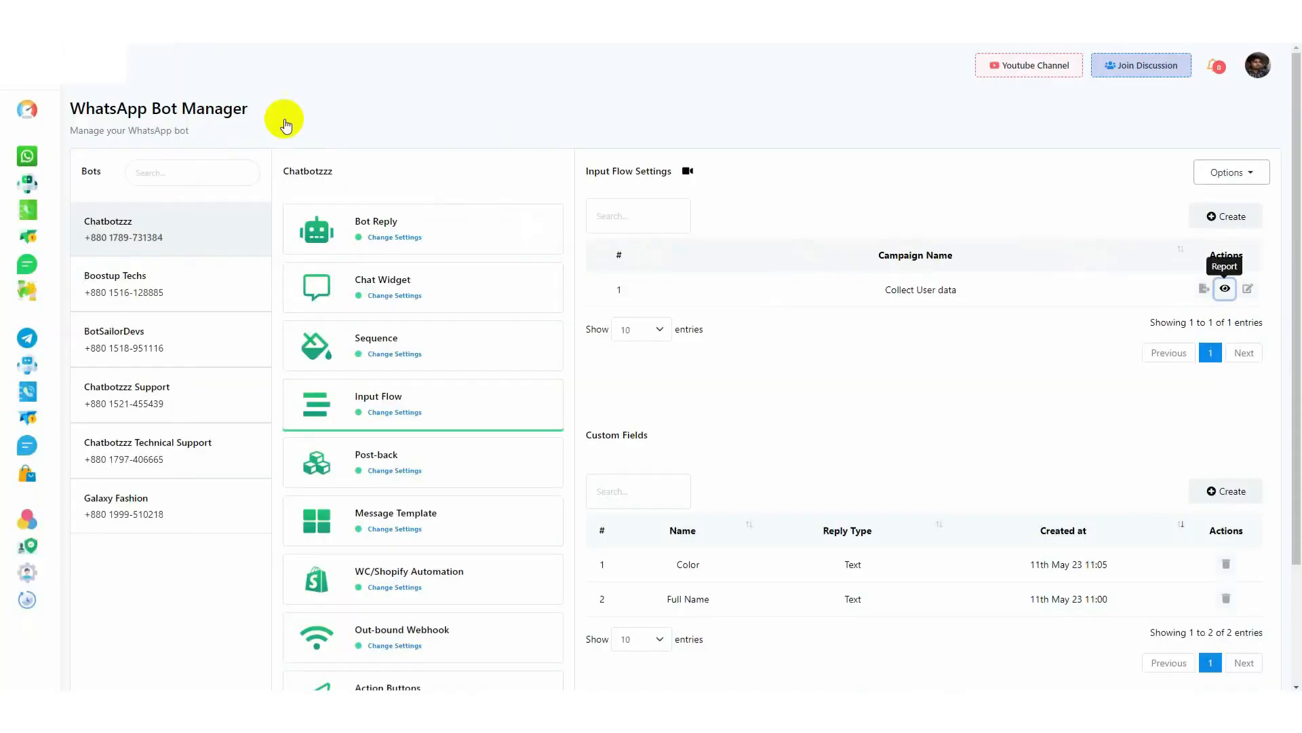
Export the flow data of the Collect User data campaign and open the downloaded CSV file in Excel
click(1205, 291)
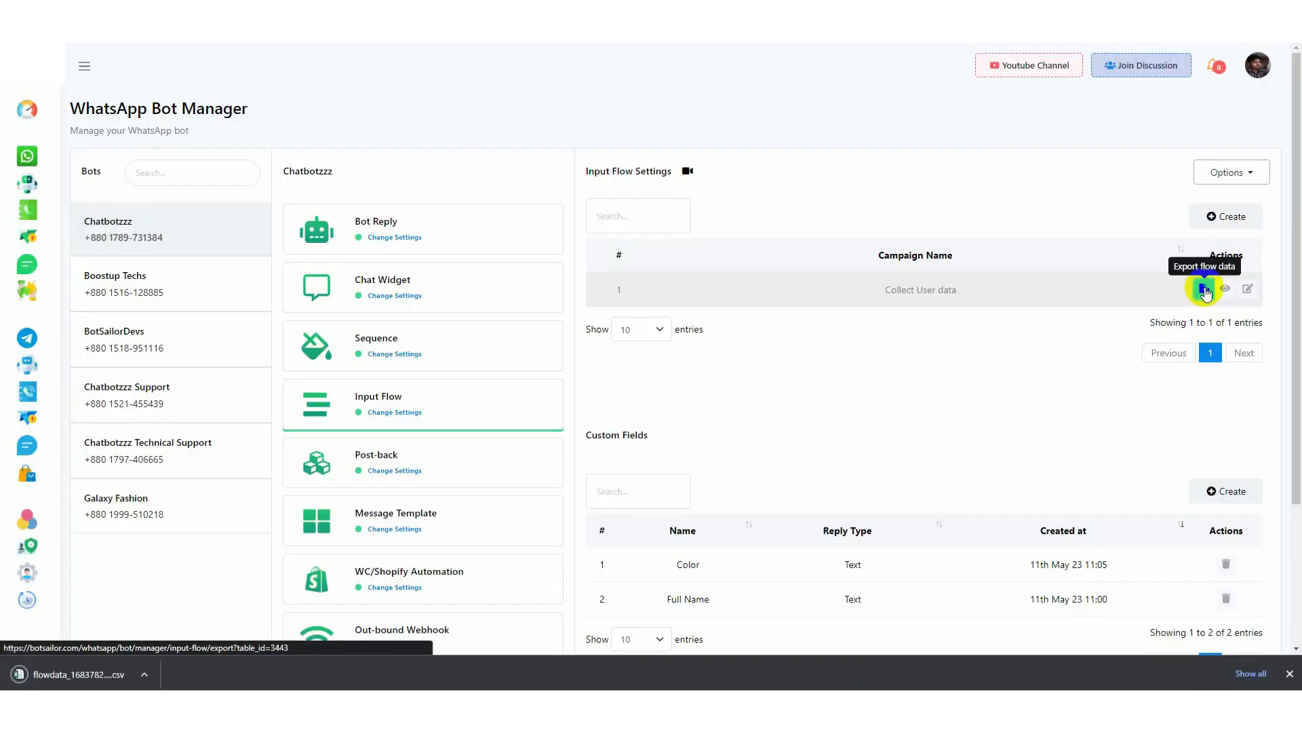
click(93, 677)
click(788, 483)
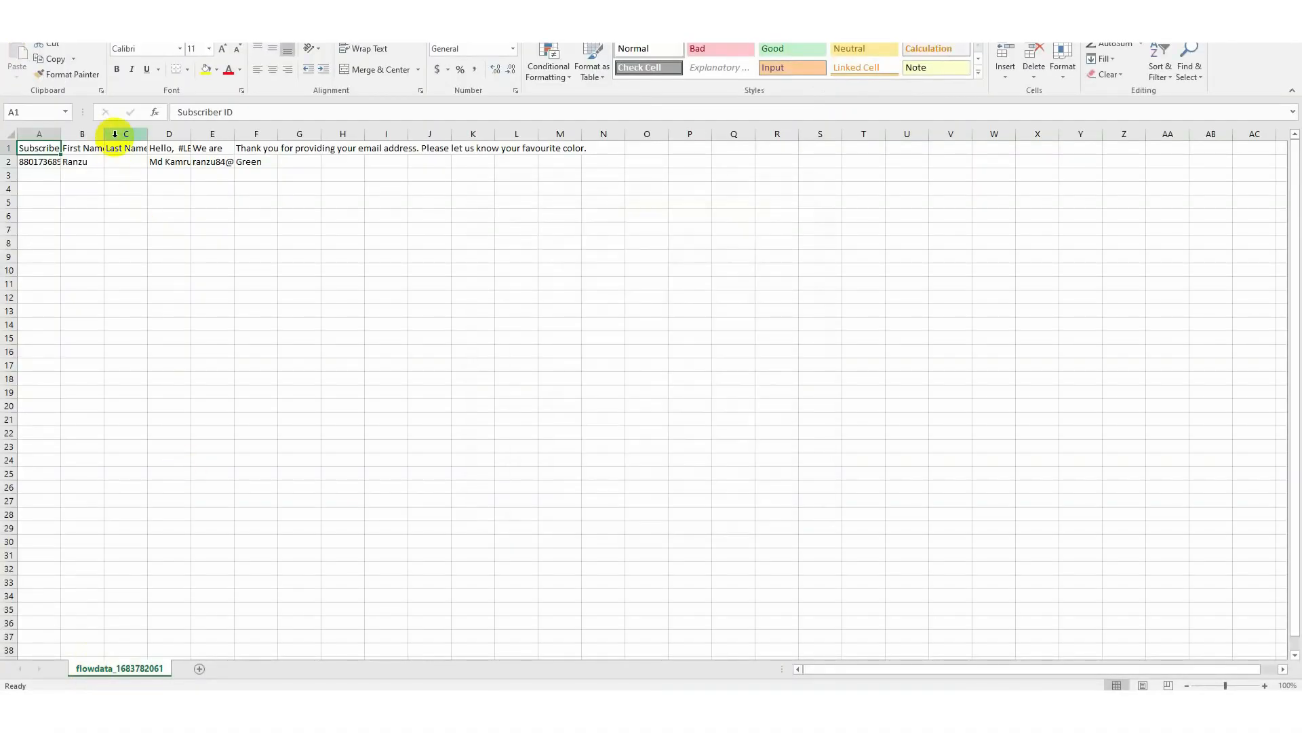
Auto-fit the subscriber ID, full-name and email question columns to their contents and check the recorded replies
double_click(192, 133)
double_click(653, 134)
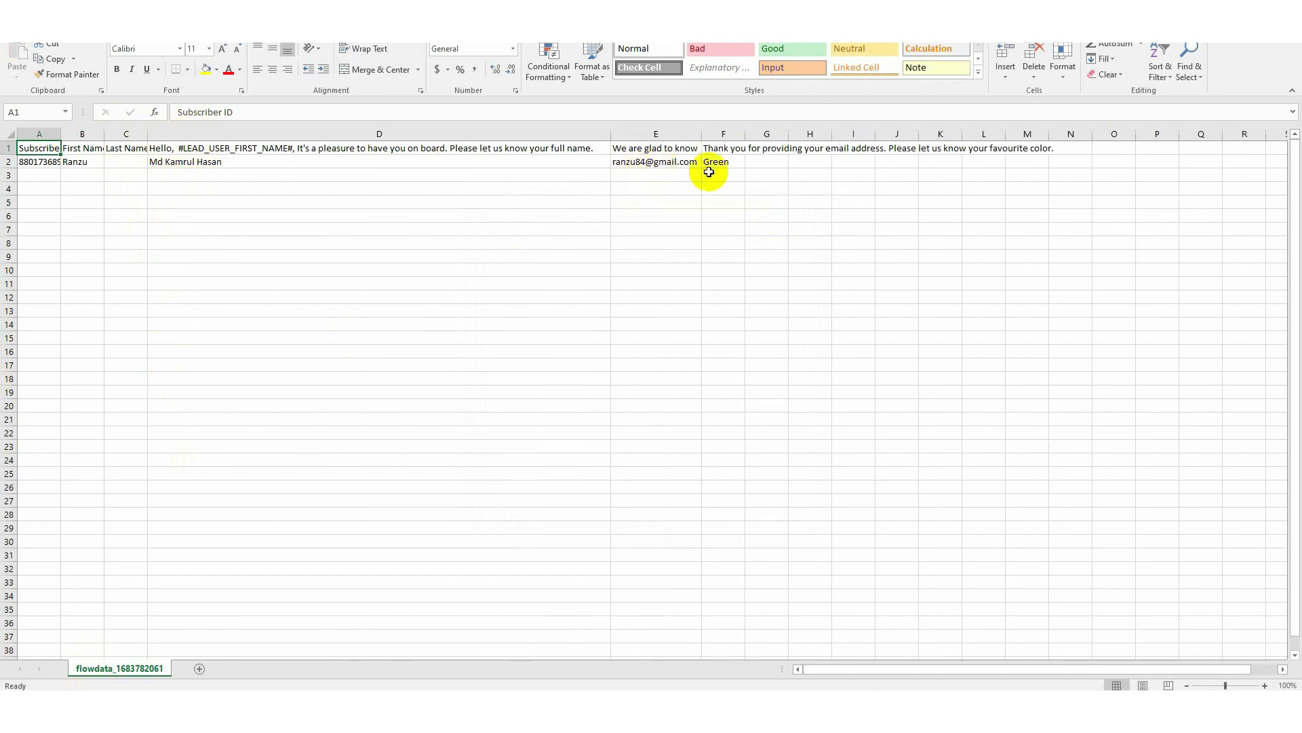
click(200, 163)
click(724, 162)
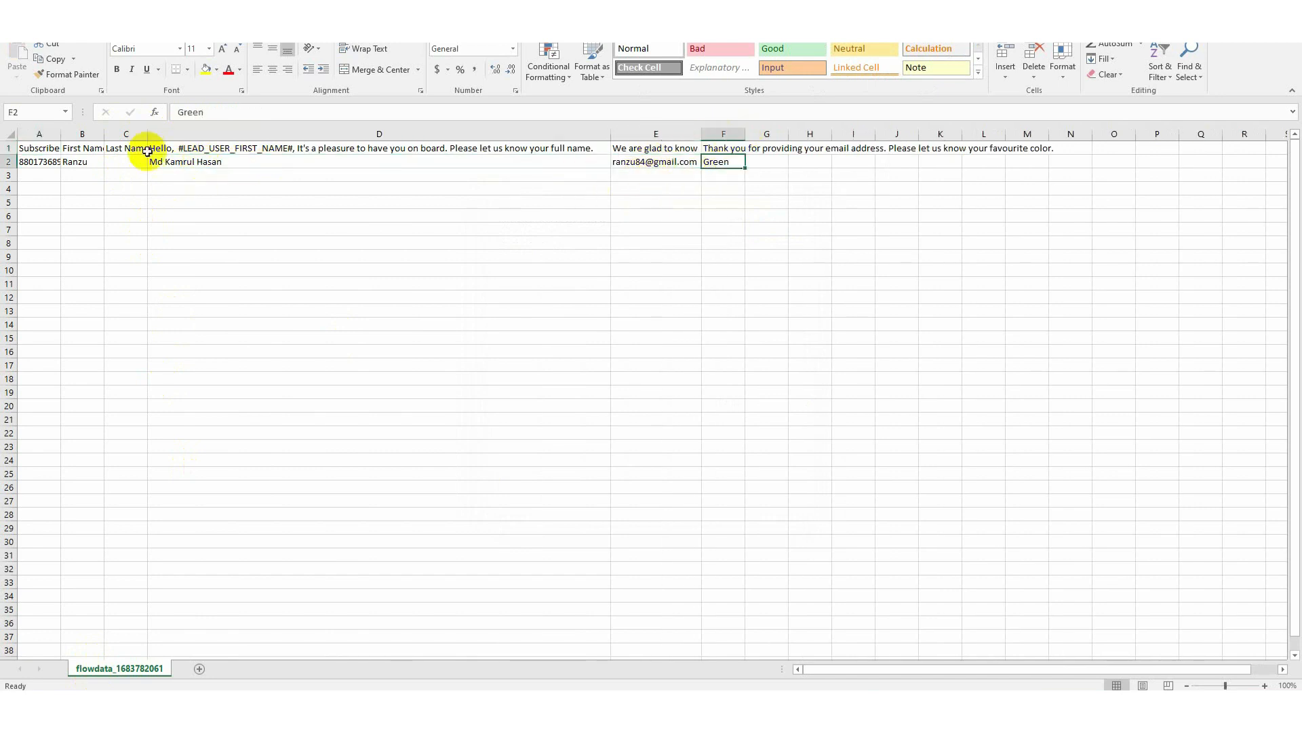
double_click(60, 133)
click(705, 161)
click(771, 161)
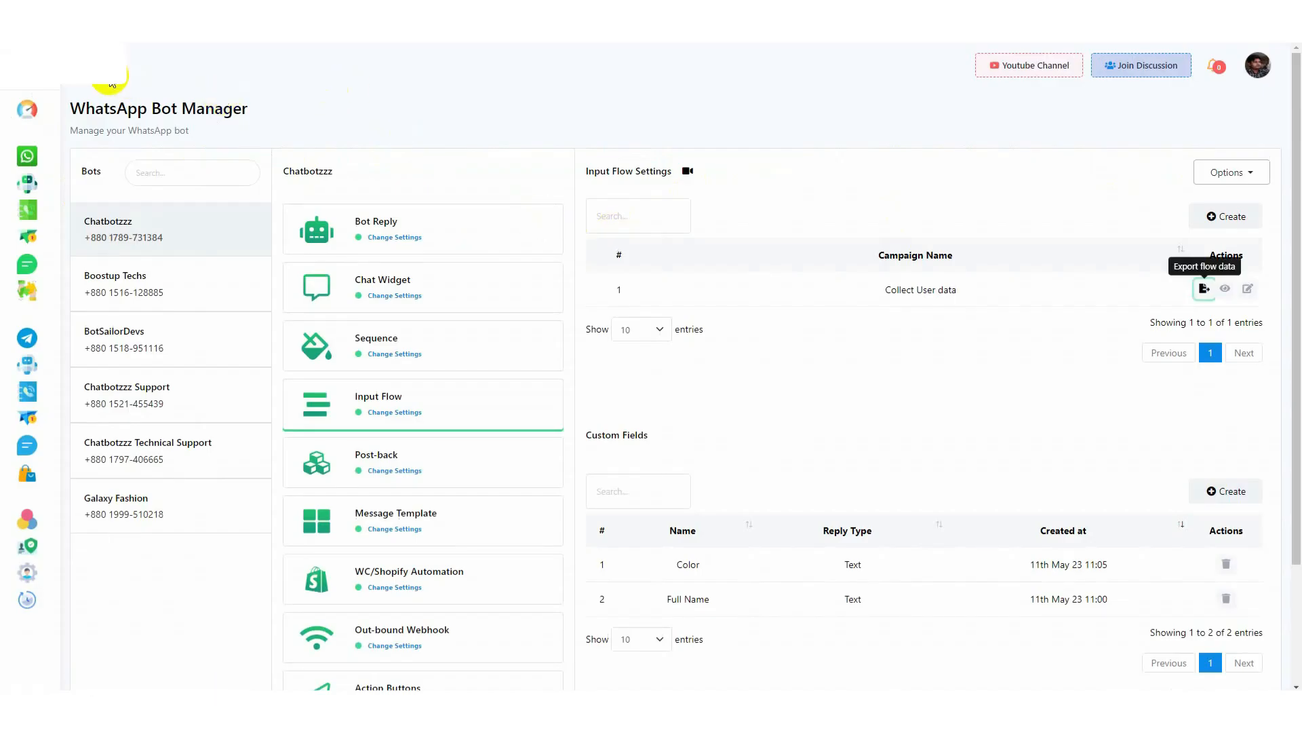
Switch back to BotSailor and view the subscriber's Input Flows answers from the WhatsApp Subscriber Manager
click(27, 212)
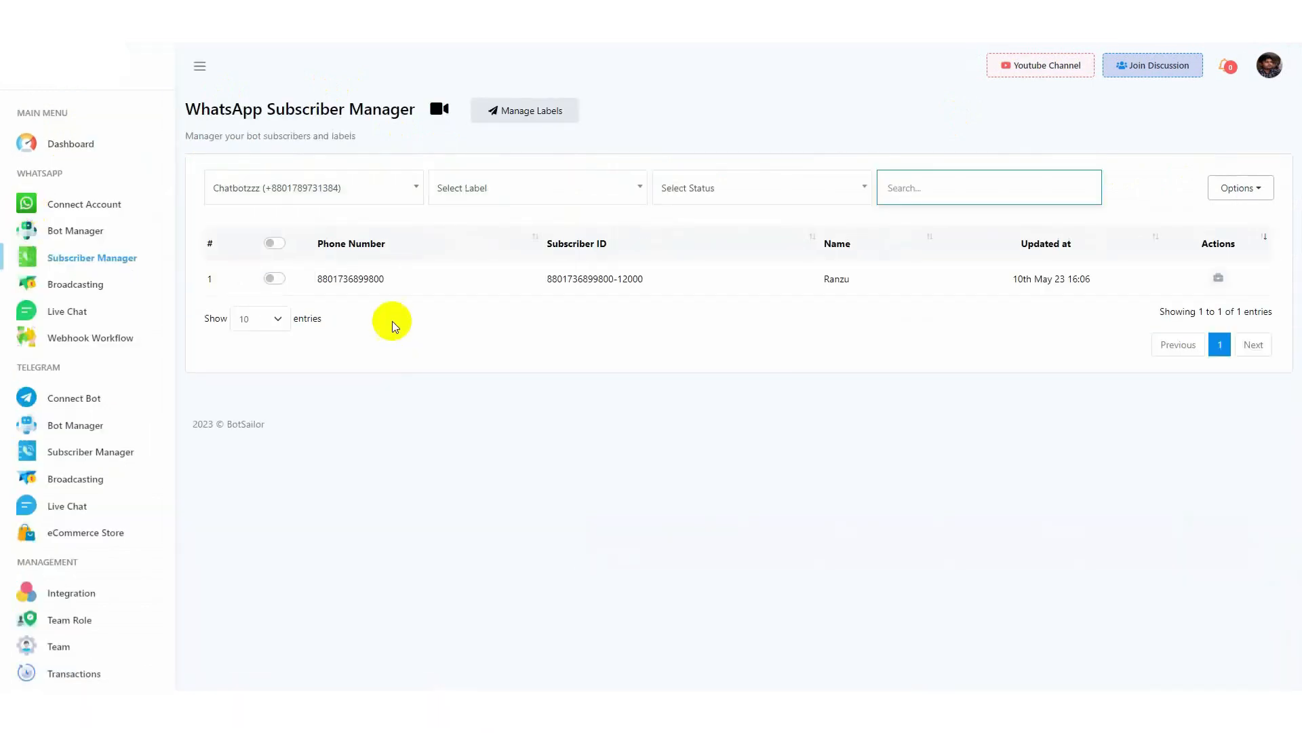
click(1219, 277)
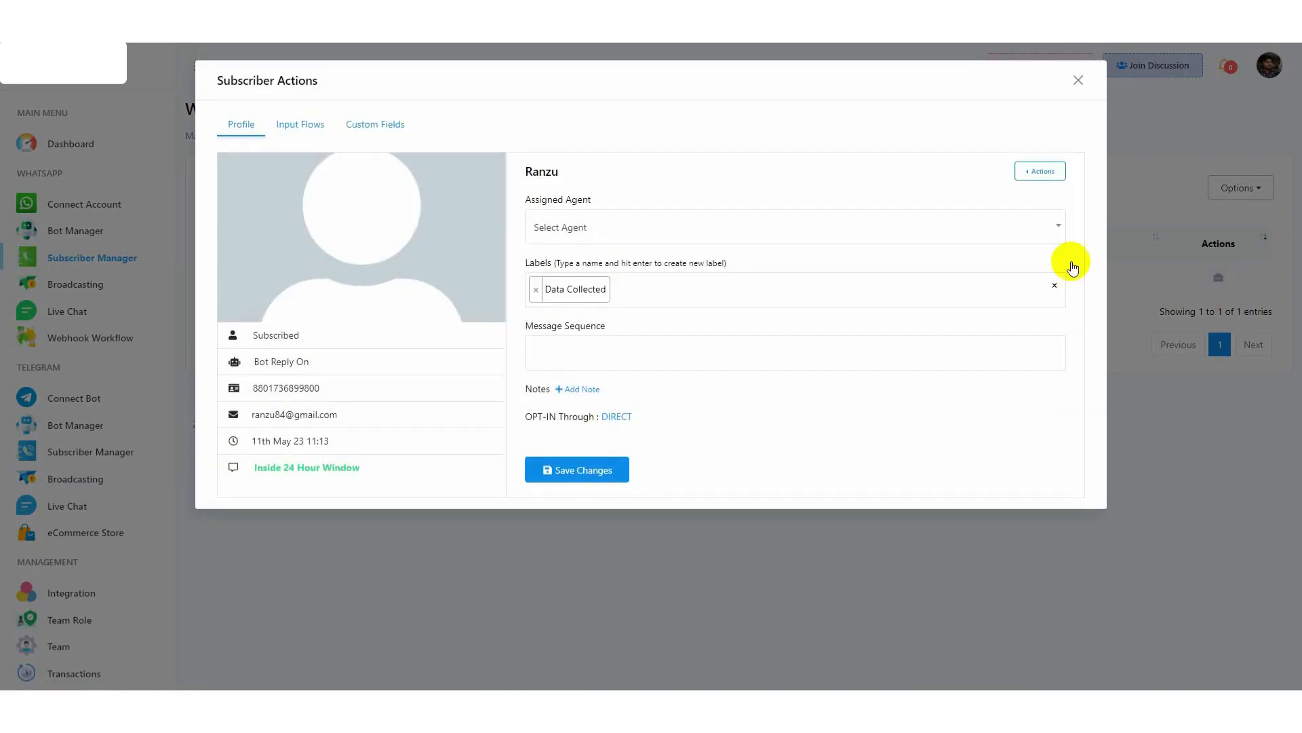
click(301, 125)
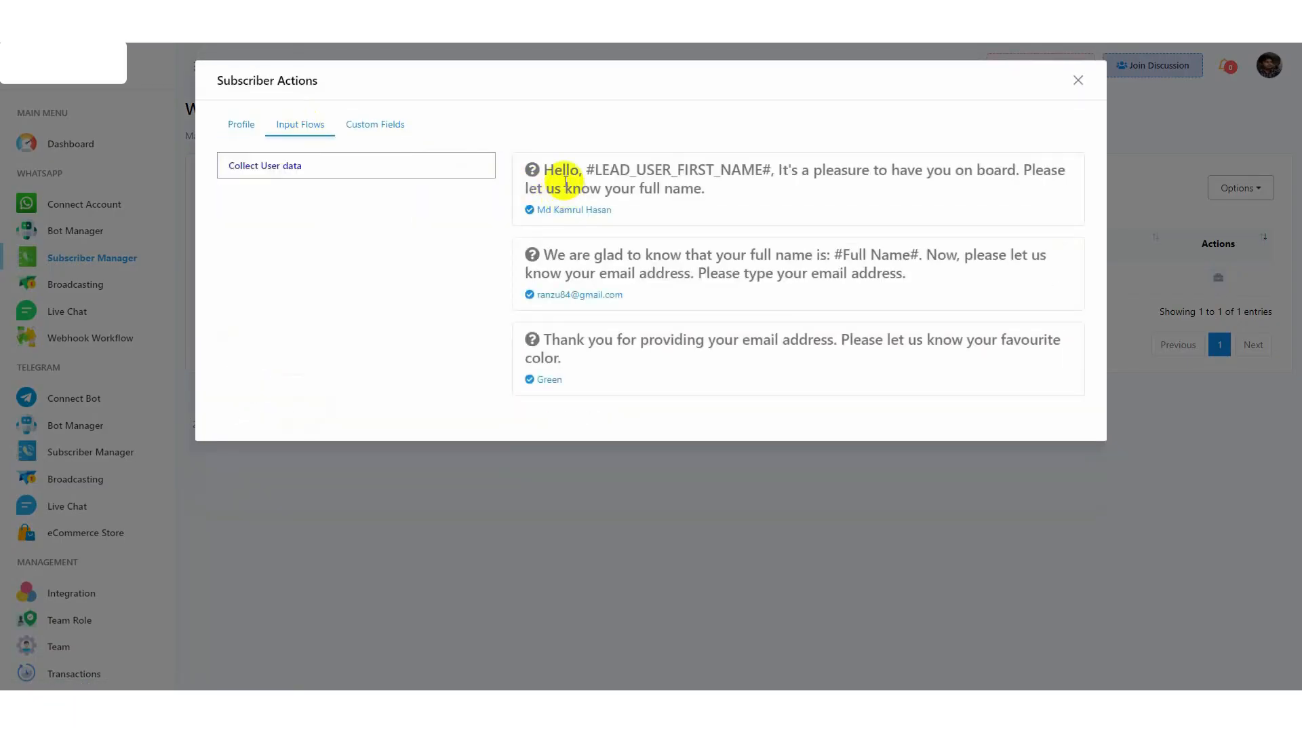